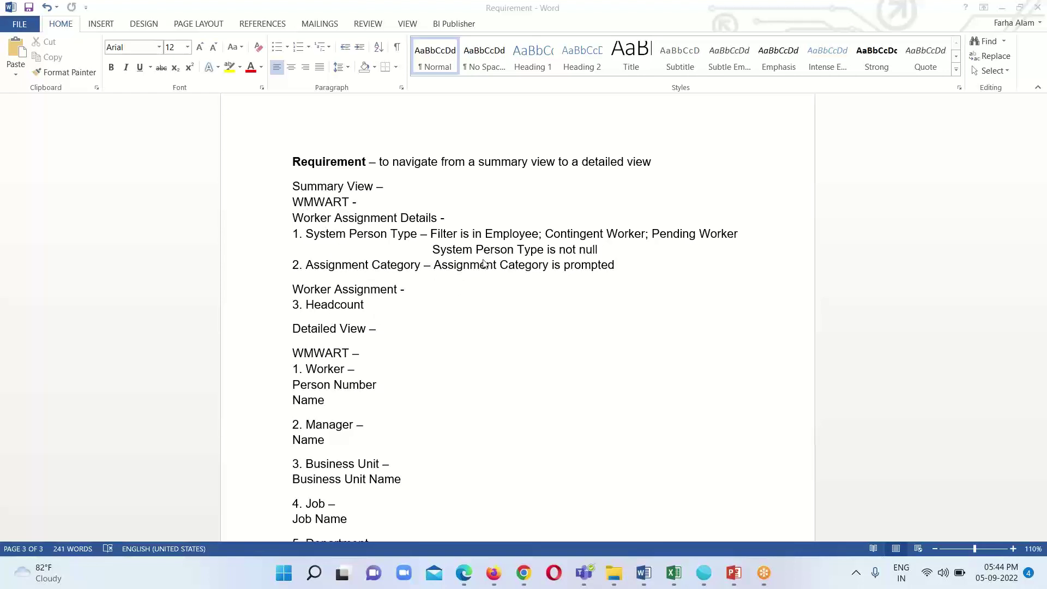
# Scroll through the Detailed View field list in Word and back up to the top
pyautogui.scroll(-1, 516, 313)
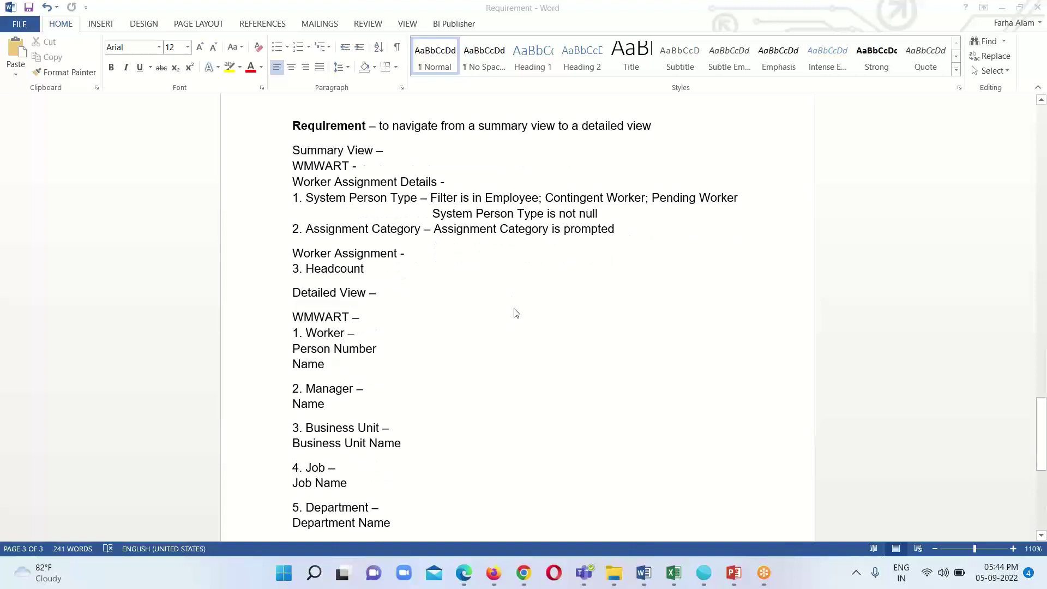
pyautogui.scroll(-1, 548, 323)
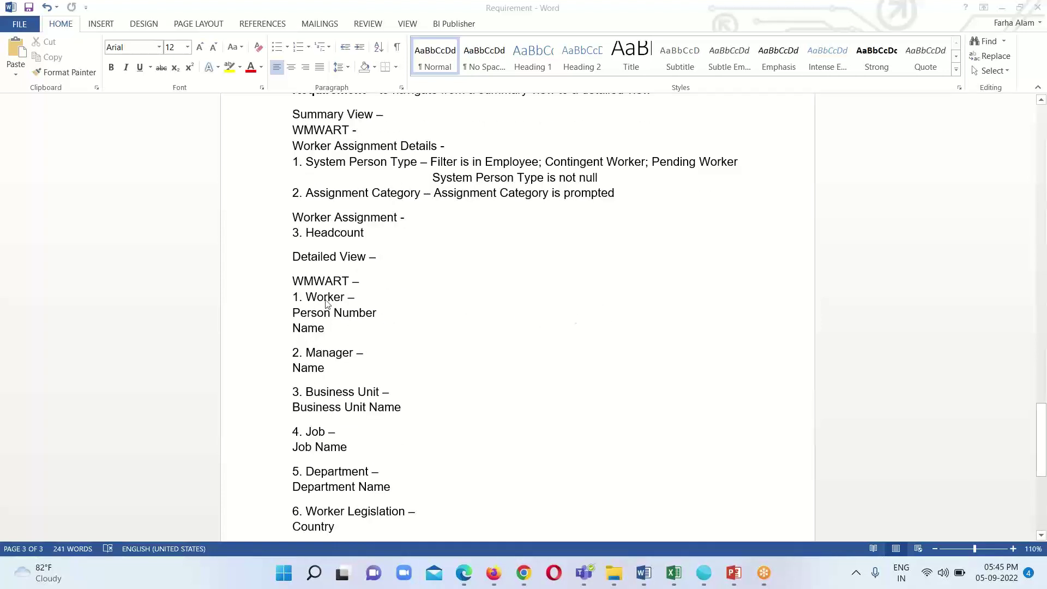
pyautogui.scroll(-1, 352, 335)
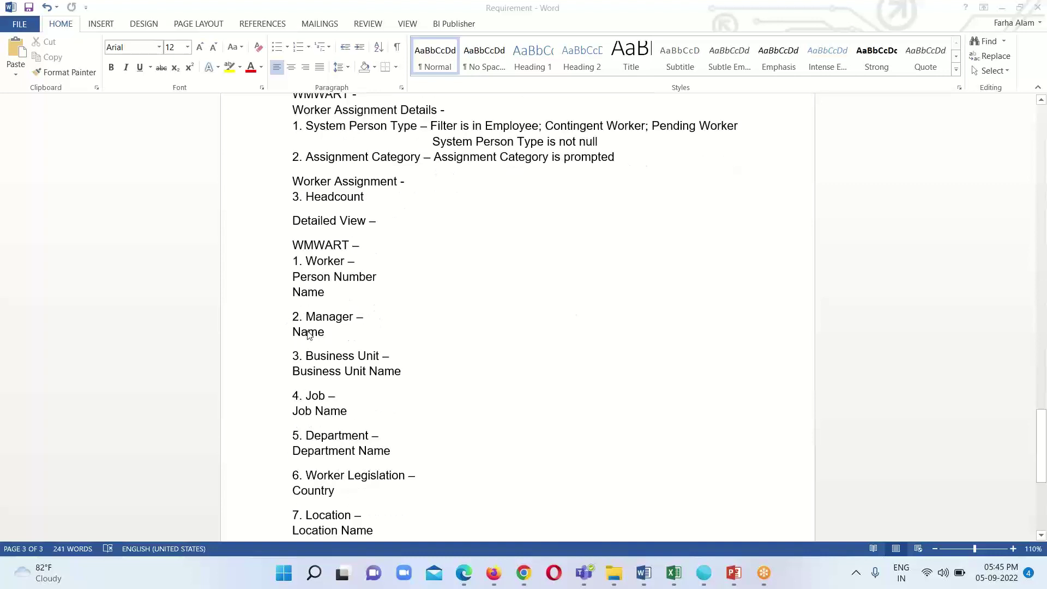
pyautogui.scroll(-1, 418, 357)
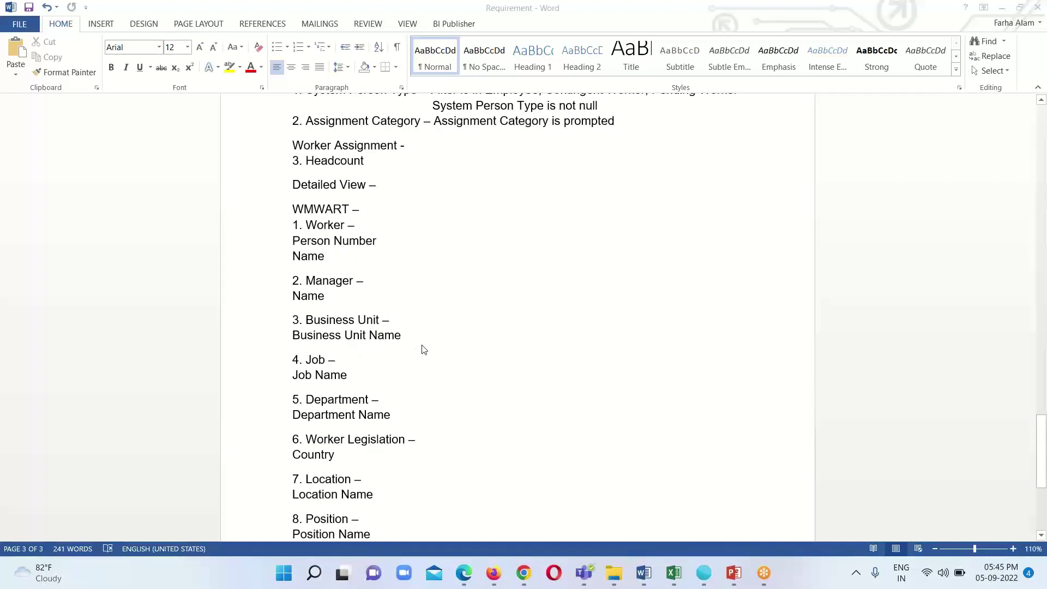
pyautogui.scroll(-1, 421, 350)
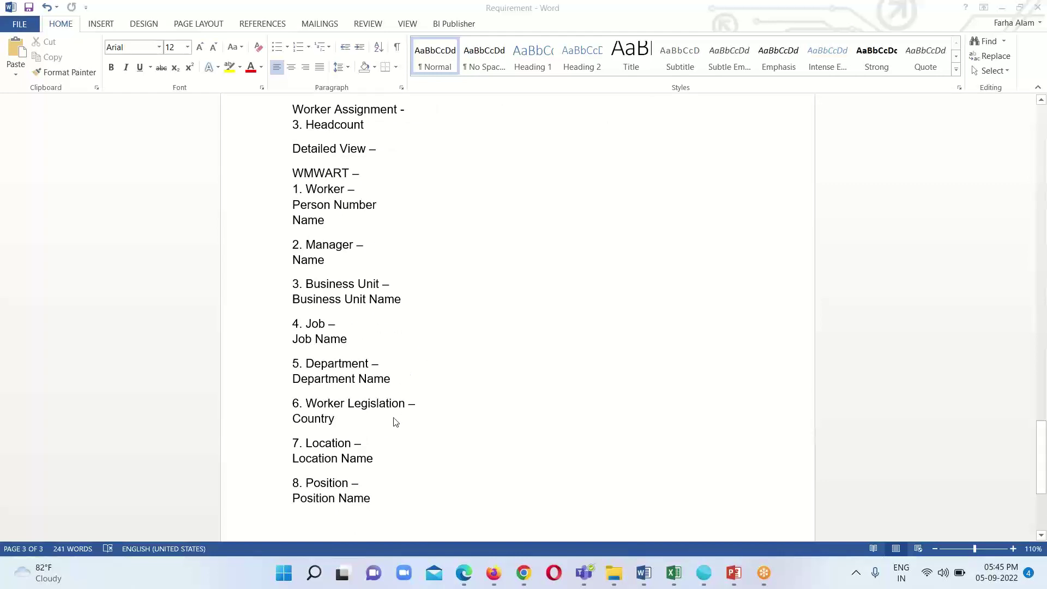
pyautogui.scroll(-1, 395, 422)
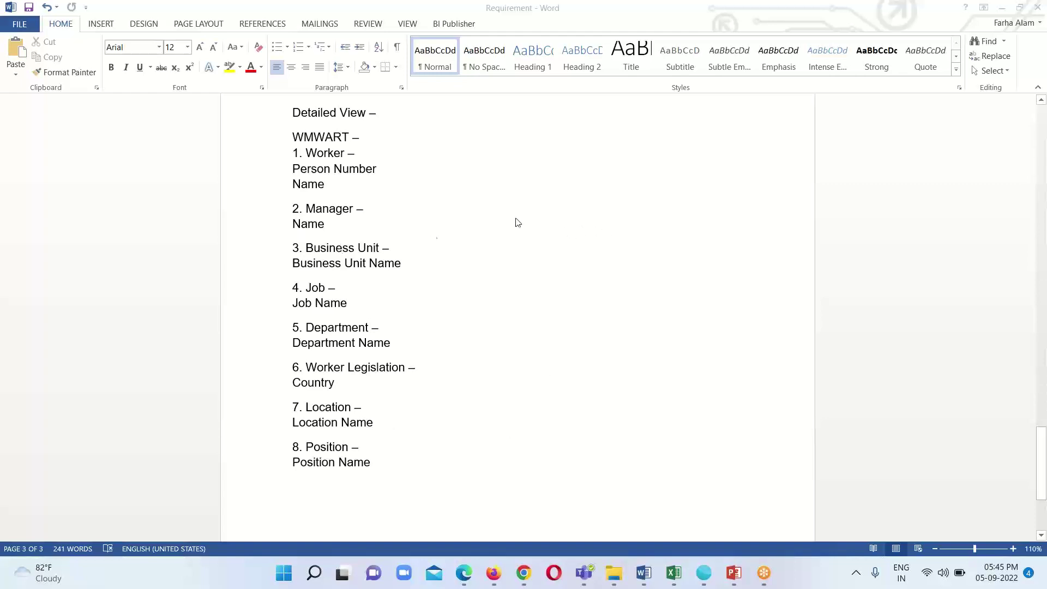
pyautogui.scroll(2, 486, 289)
pyautogui.scroll(2, 754, 329)
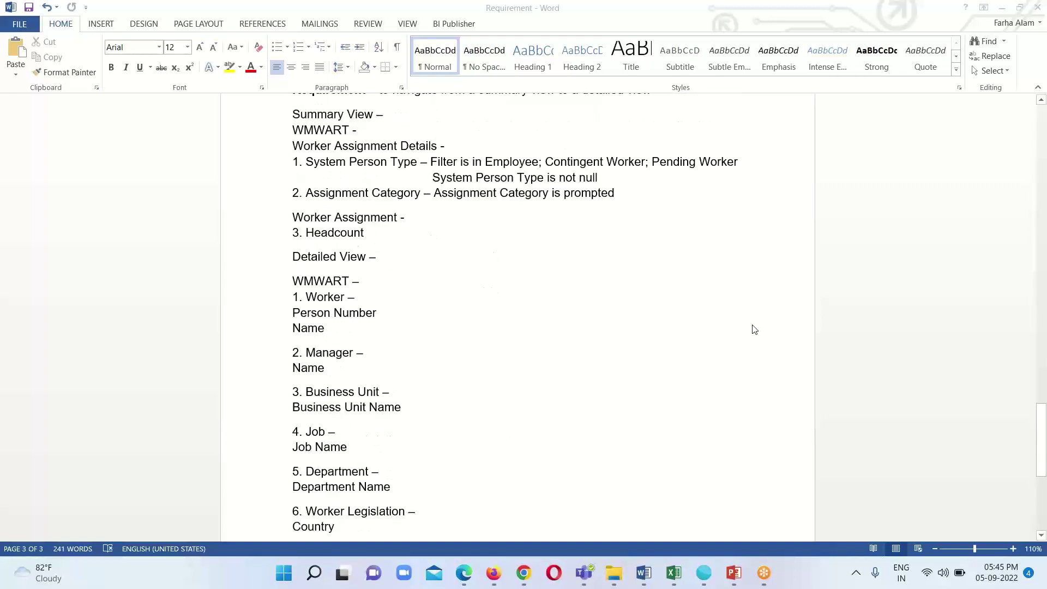
pyautogui.scroll(1, 566, 324)
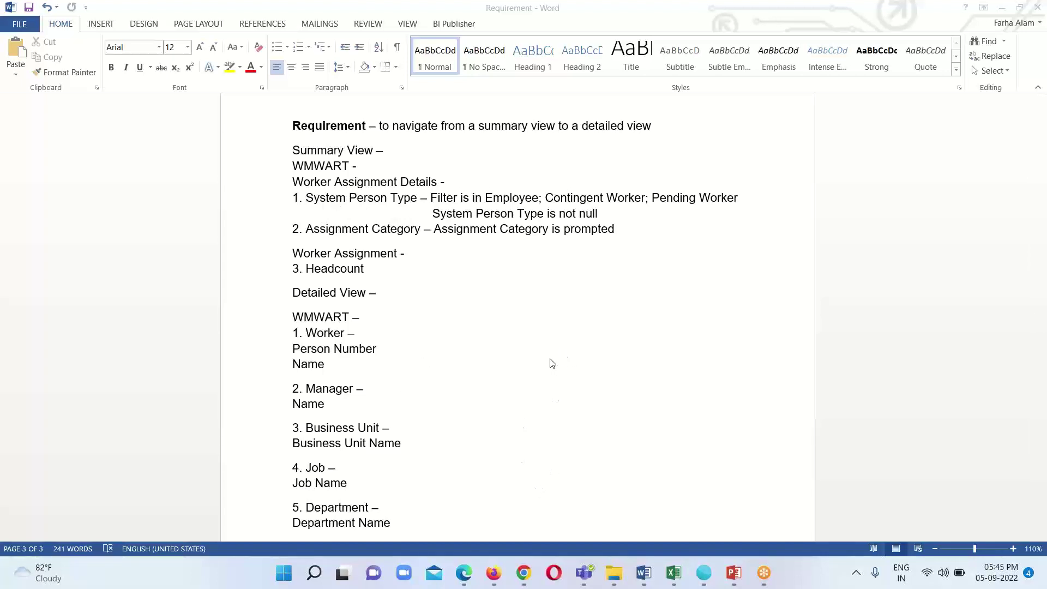
# Bring up the Emp Headcount PDF, then review the Headcount by Employee Category details PDF
pyautogui.moveTo(494, 573)
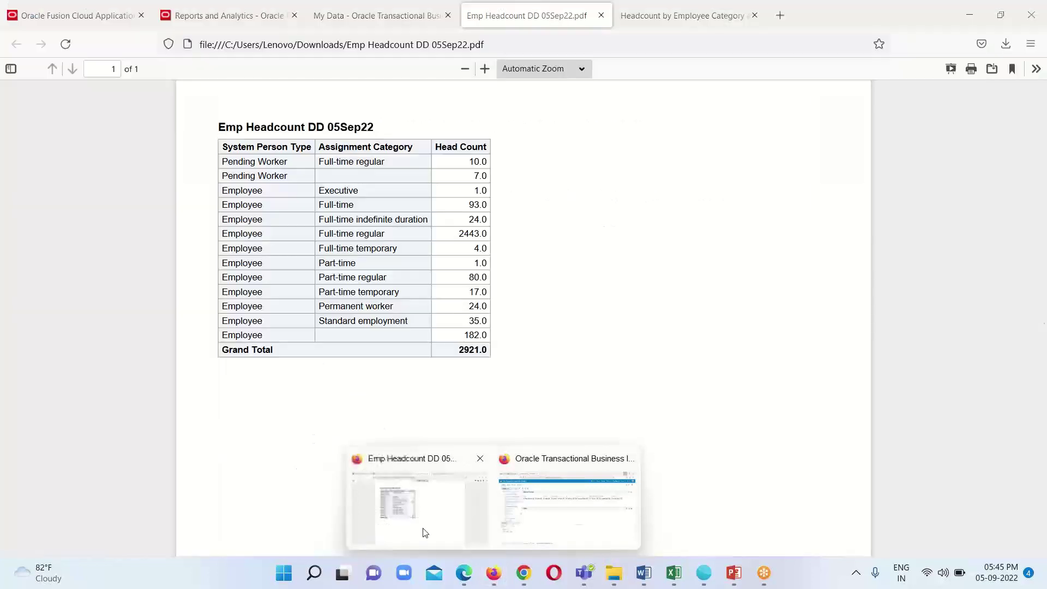
pyautogui.click(425, 533)
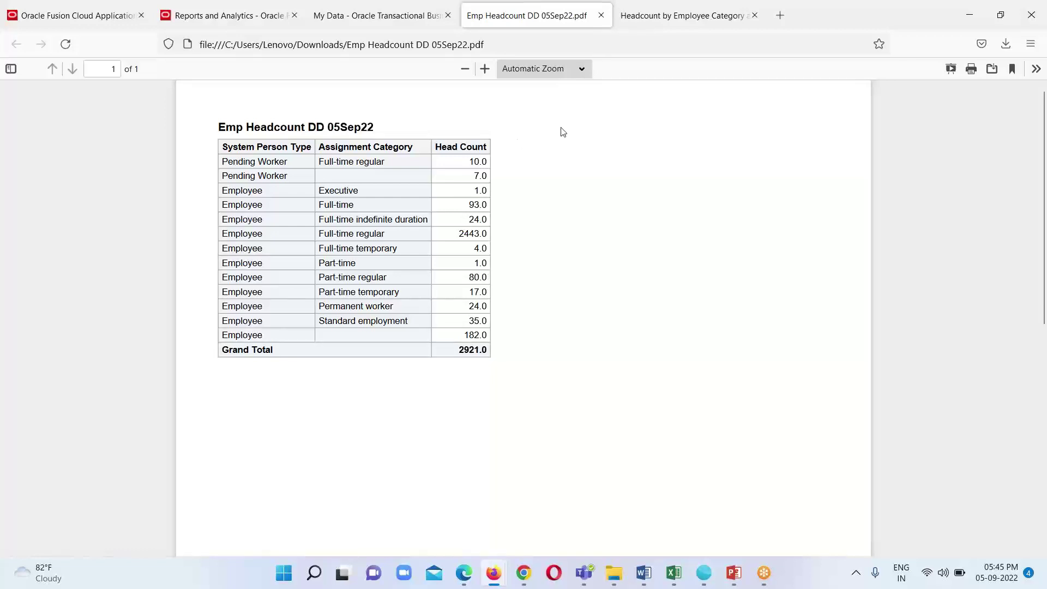
pyautogui.click(653, 21)
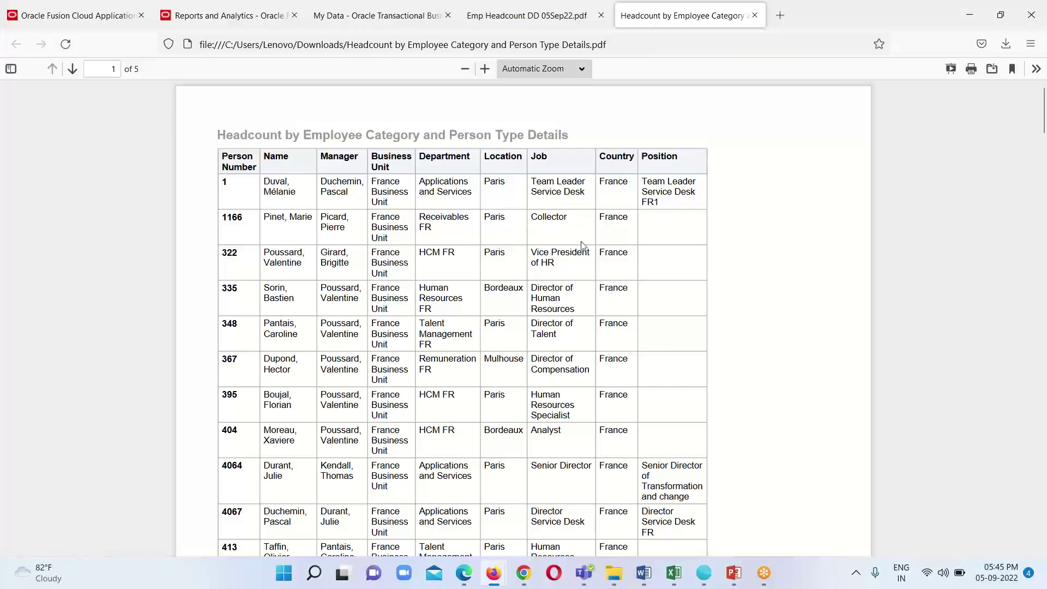
pyautogui.scroll(-2, 571, 288)
pyautogui.scroll(-3, 578, 327)
pyautogui.scroll(-6, 744, 355)
pyautogui.scroll(5, 746, 356)
pyautogui.scroll(5, 746, 357)
# Start a new analysis from the OTBI My Data catalog via Create > Analysis
pyautogui.click(322, 17)
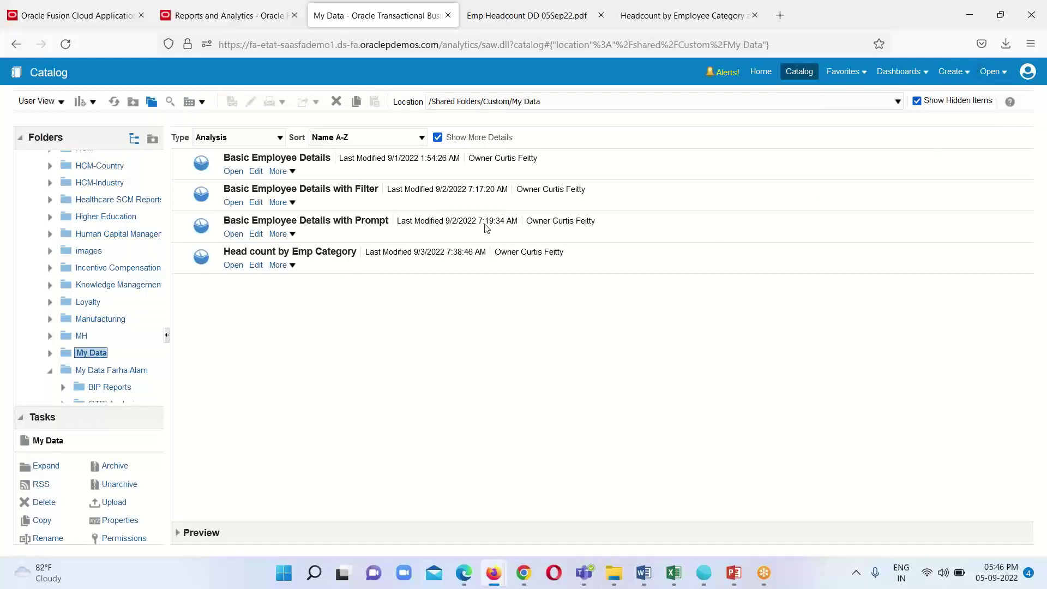
pyautogui.click(954, 71)
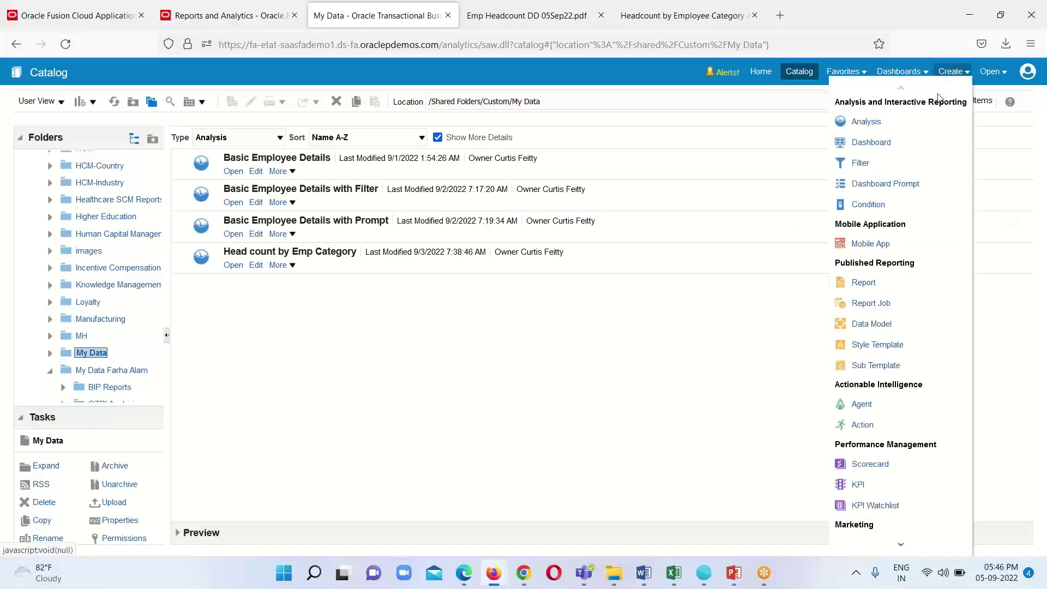
pyautogui.click(863, 123)
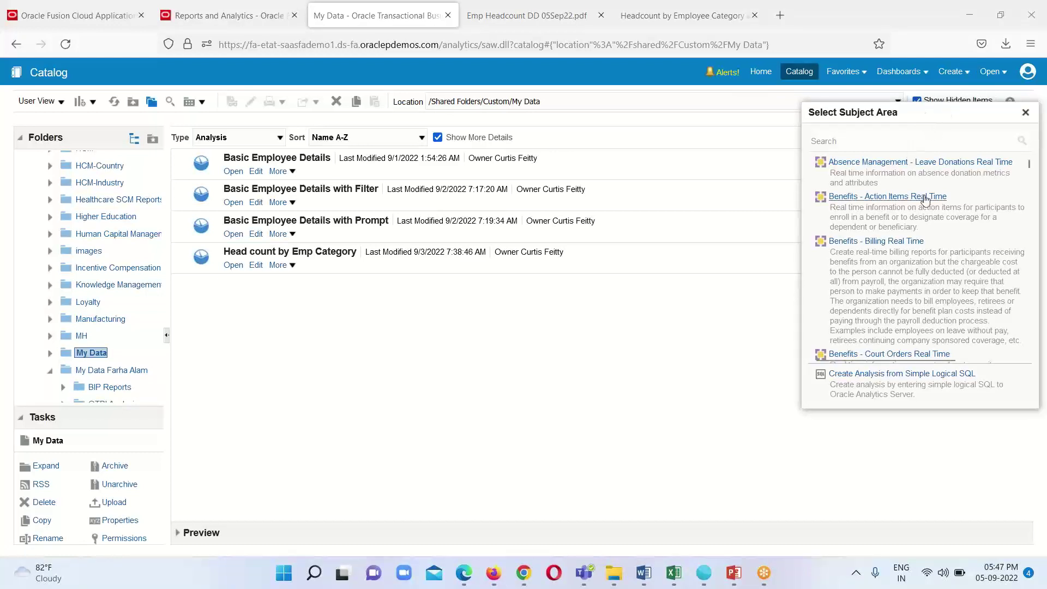
# Choose Workforce Management - Worker Assignment Real Time as the subject area
pyautogui.scroll(-3, 925, 197)
pyautogui.scroll(-10, 925, 198)
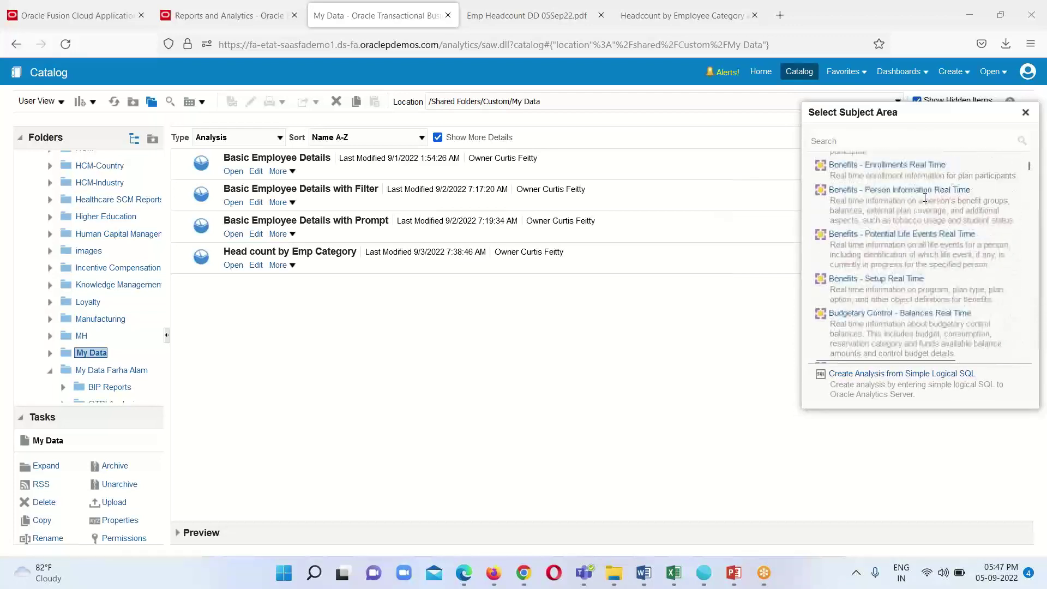
pyautogui.scroll(-15, 924, 188)
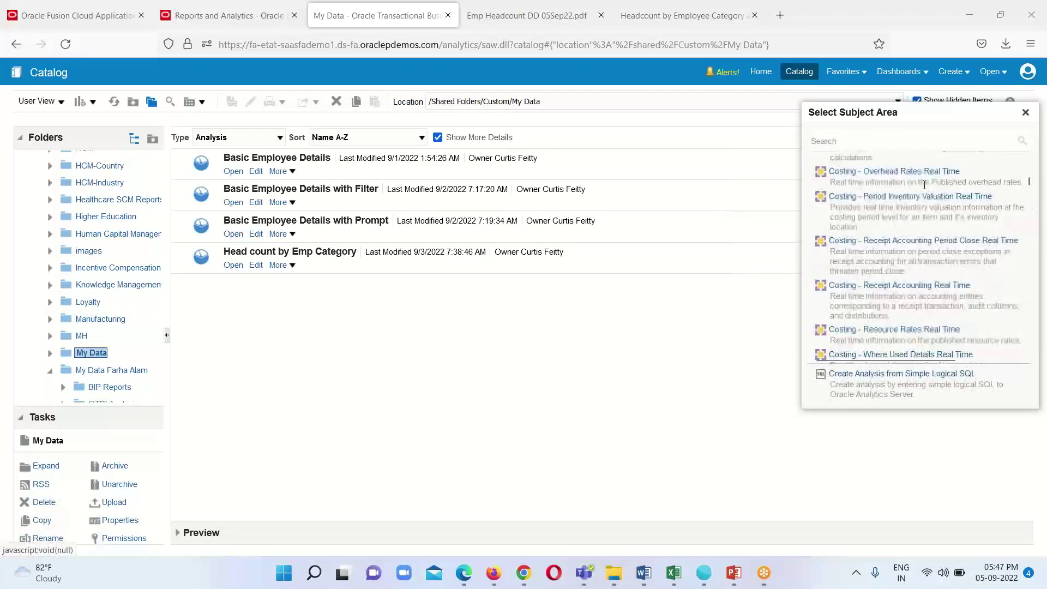
pyautogui.scroll(-15, 938, 199)
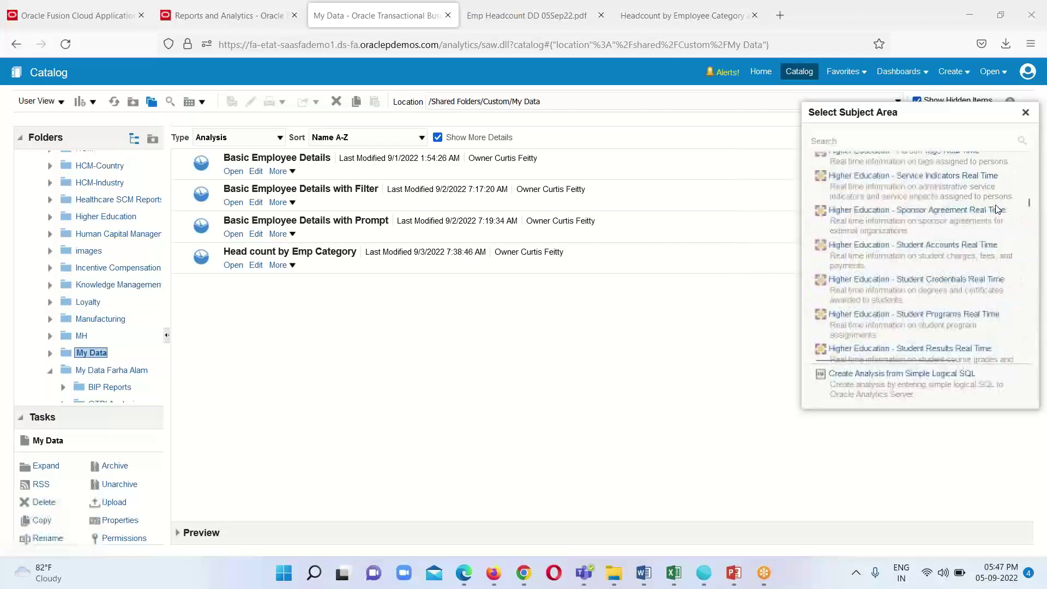
pyautogui.scroll(-20, 907, 286)
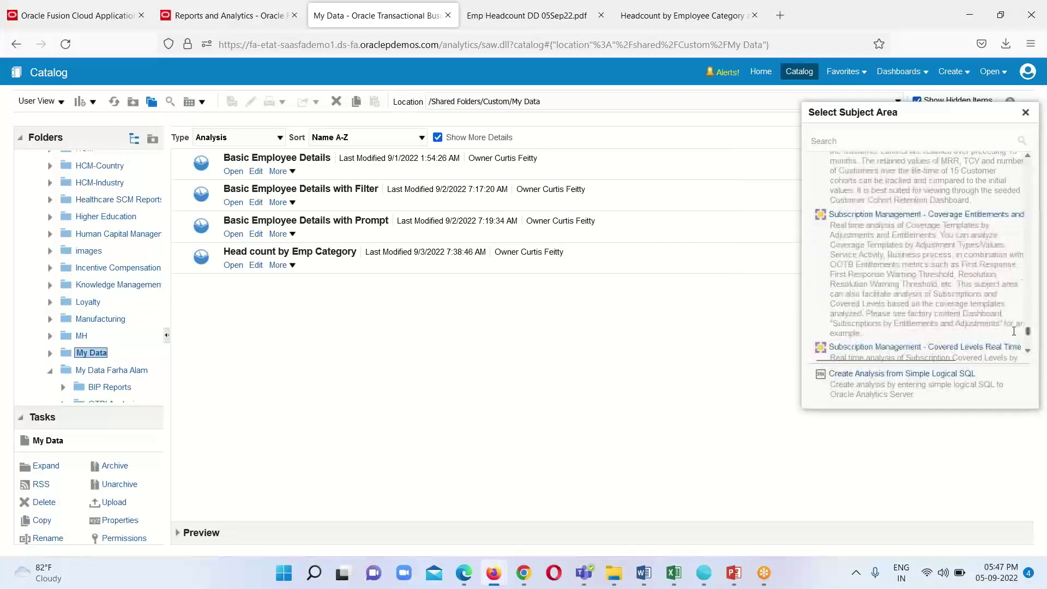
pyautogui.scroll(-10, 907, 287)
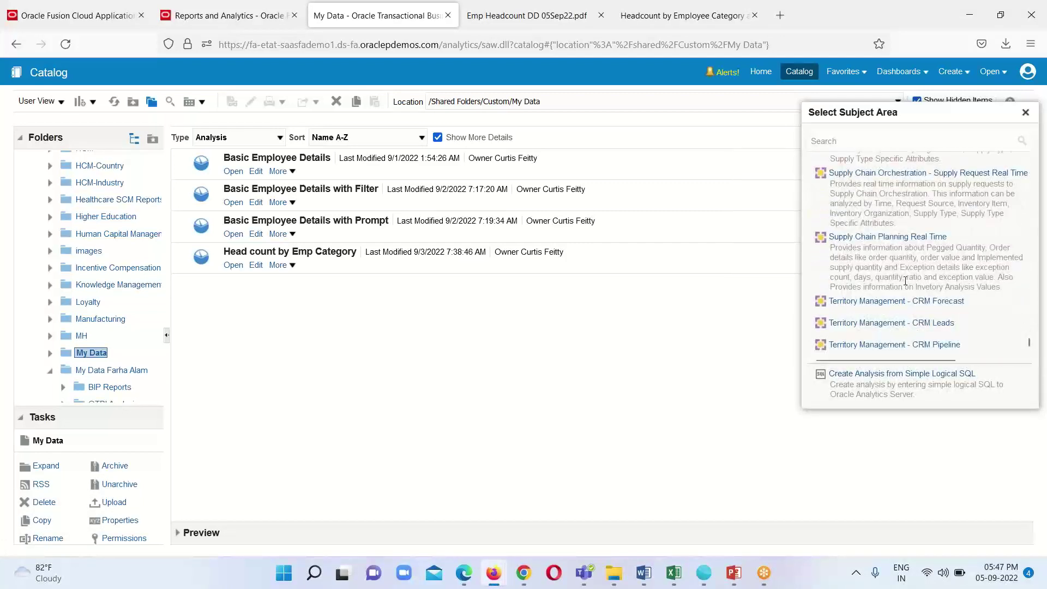
pyautogui.scroll(-15, 951, 303)
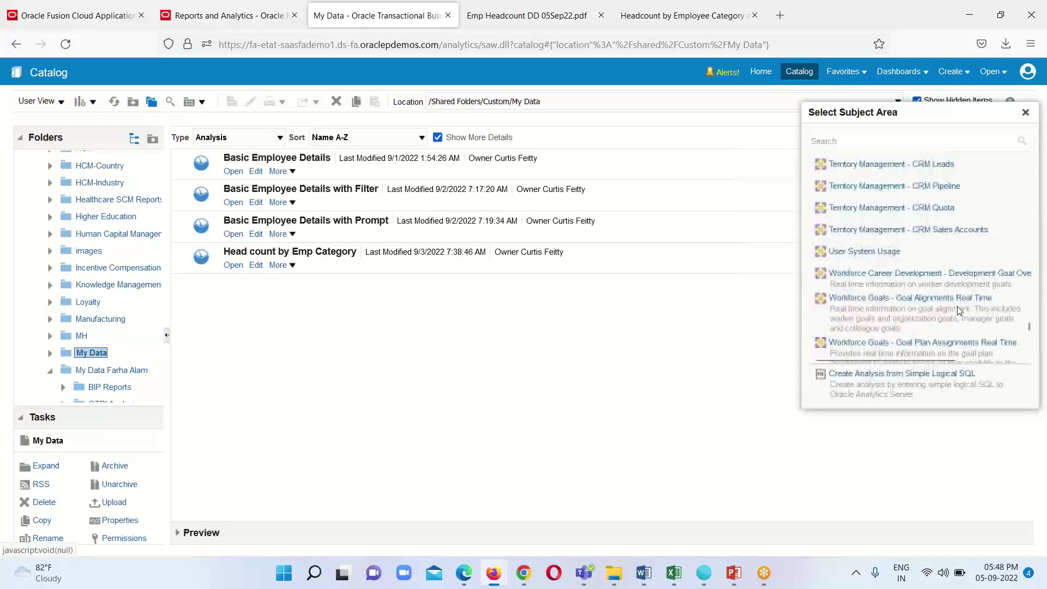
pyautogui.scroll(-10, 951, 310)
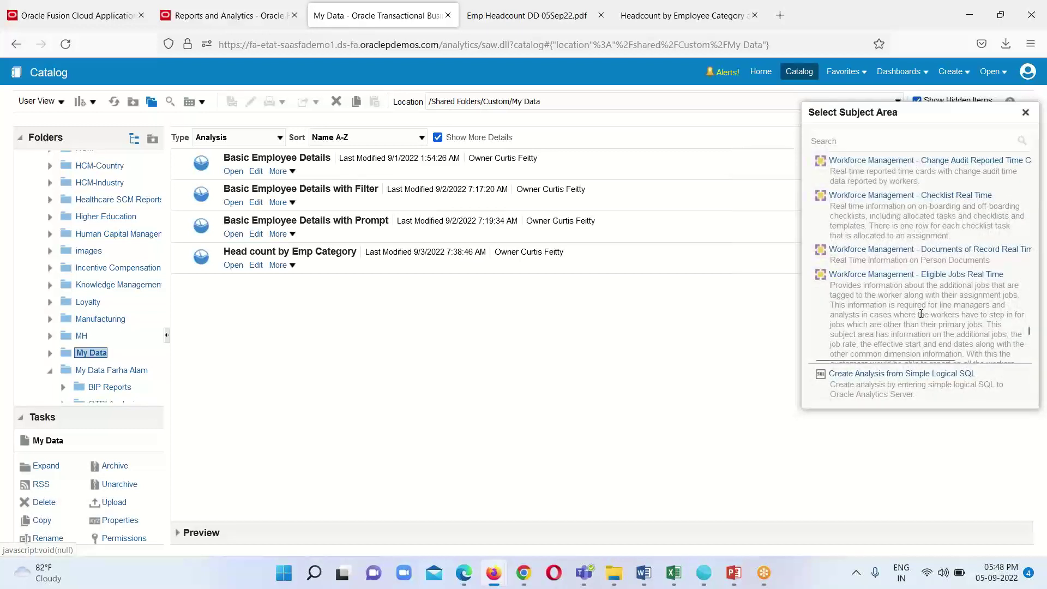
pyautogui.scroll(-10, 949, 310)
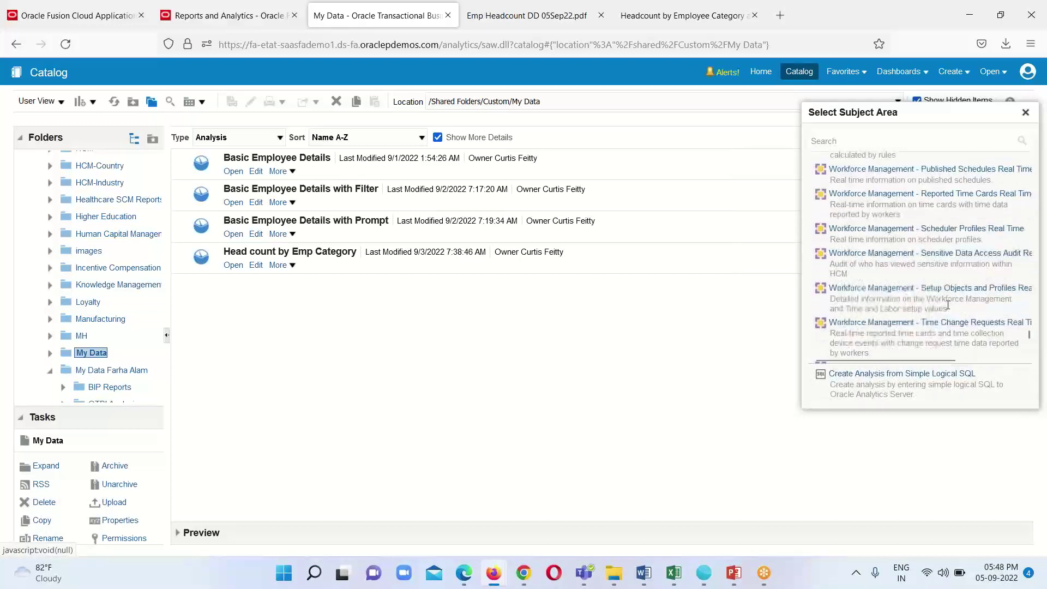
pyautogui.scroll(-2, 926, 289)
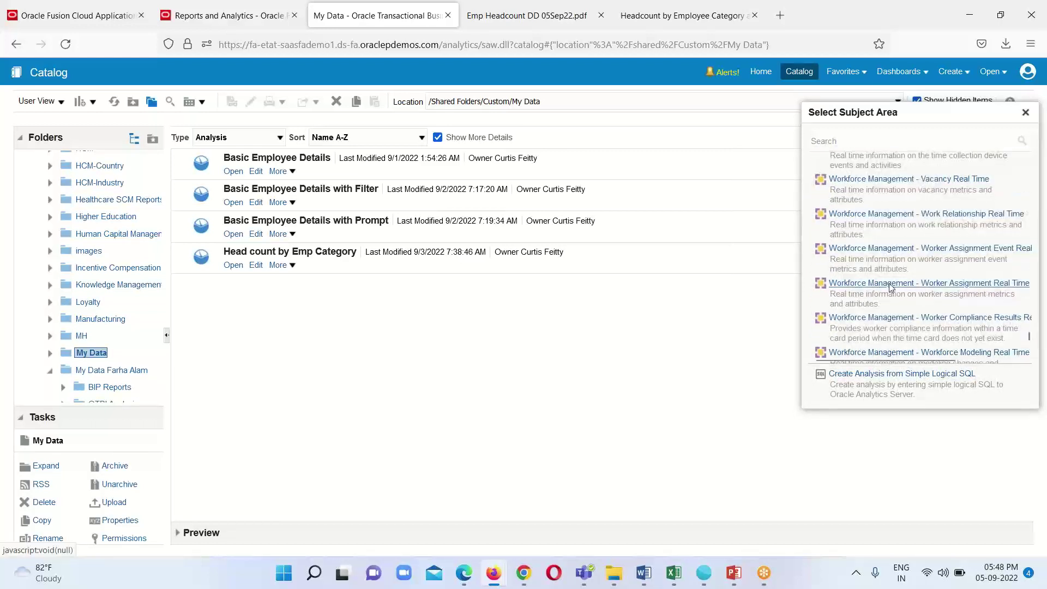
pyautogui.click(876, 284)
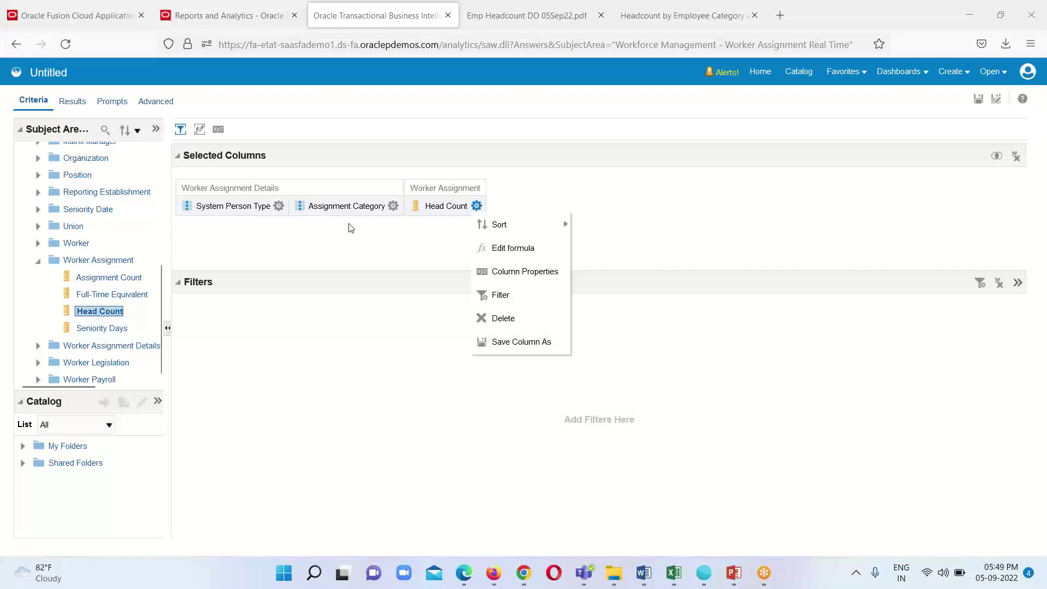
# Show the Results table of Head Count by System Person Type and Assignment Category
pyautogui.click(73, 101)
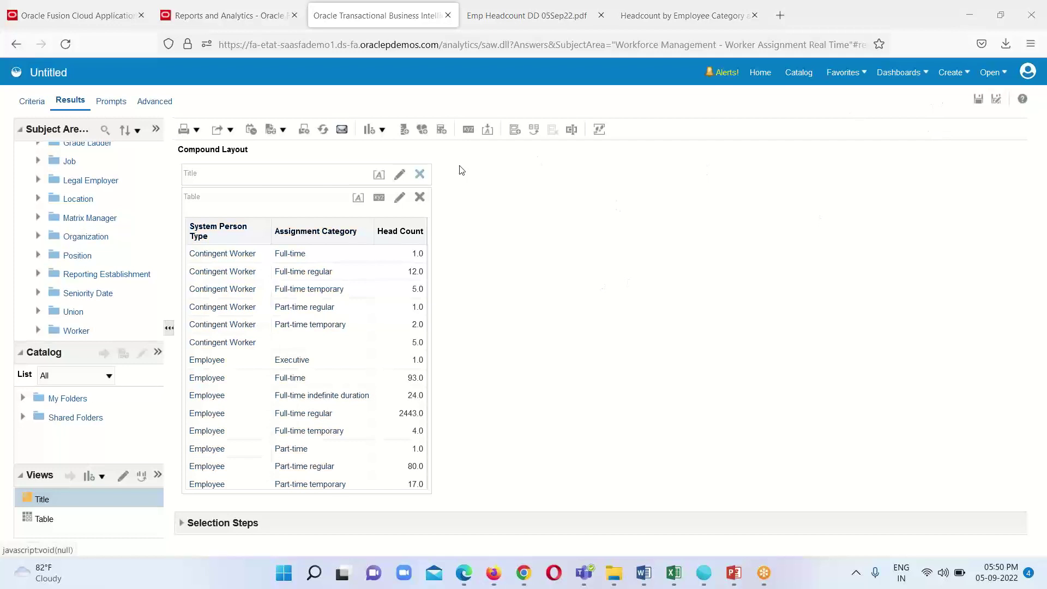
pyautogui.scroll(-2, 234, 311)
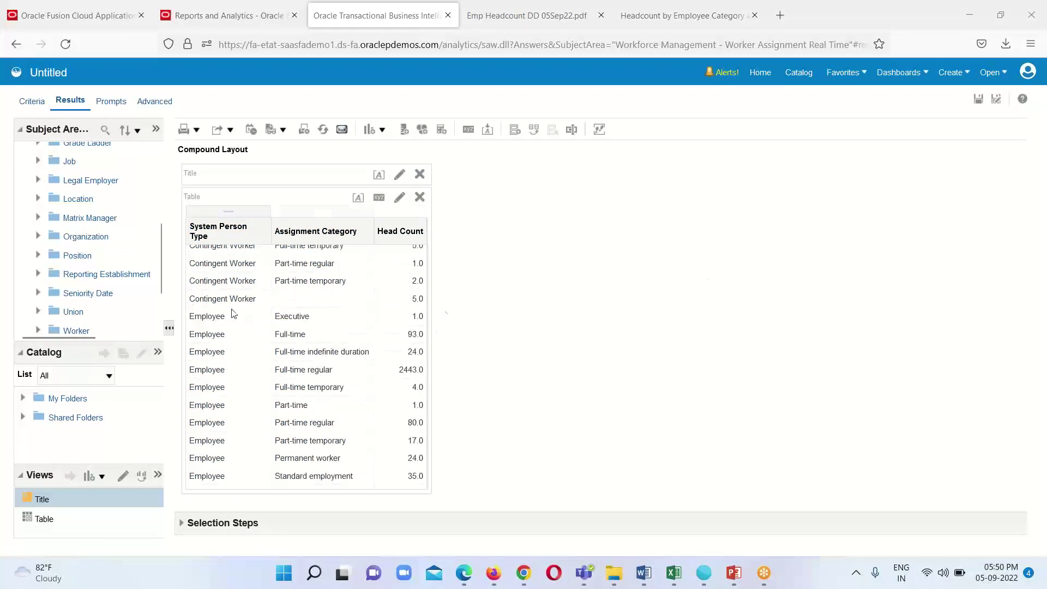
# Save the analysis as 'Emp Headcount Summary View DD' in the My Data folder
pyautogui.click(979, 100)
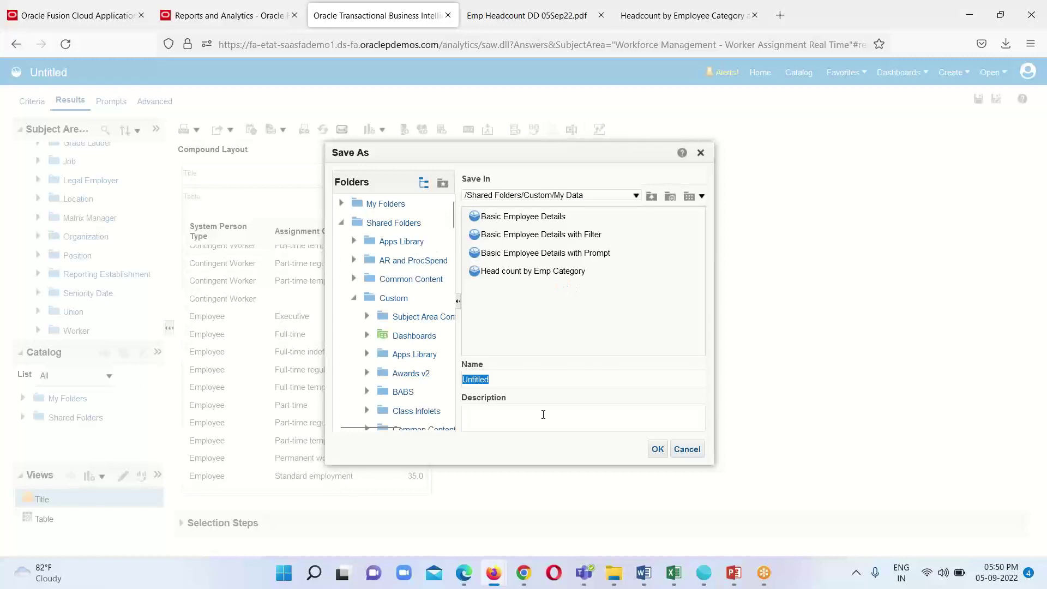
pyautogui.write('Emp Headcount Su')
pyautogui.write('mmary')
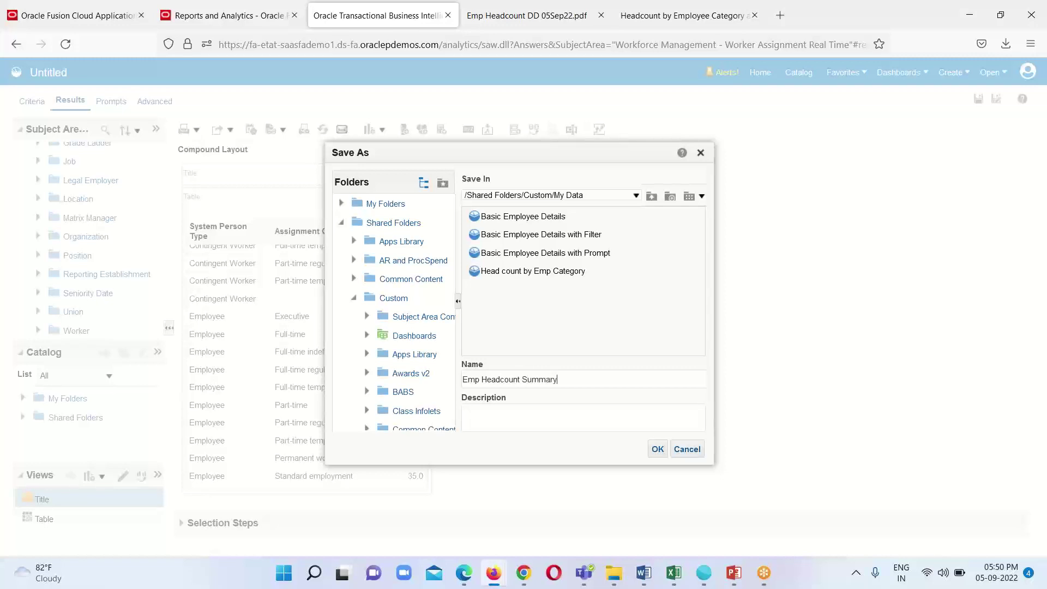
pyautogui.write(' View DD')
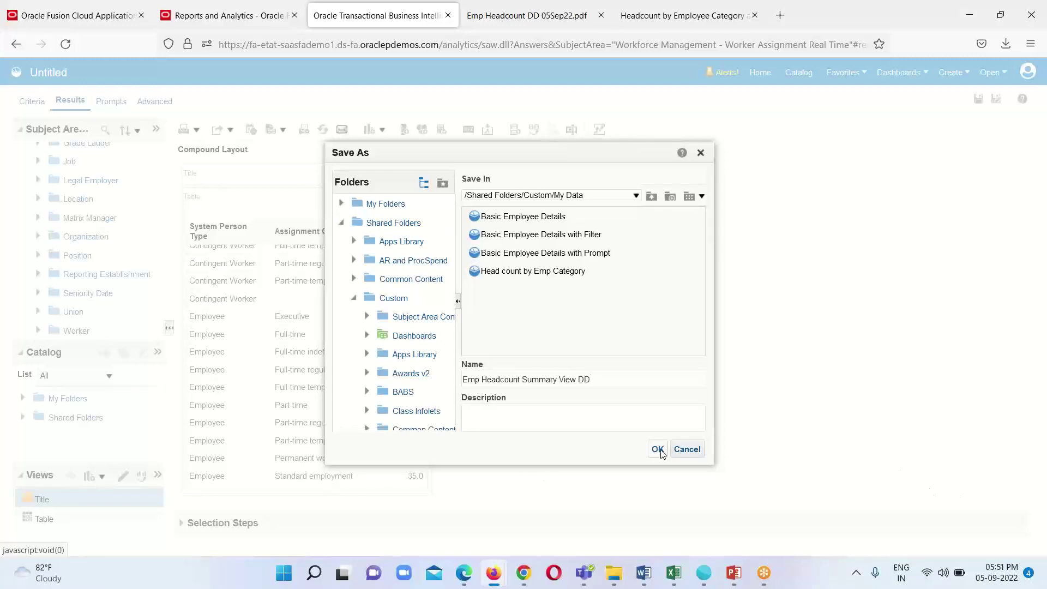
pyautogui.press('Return')
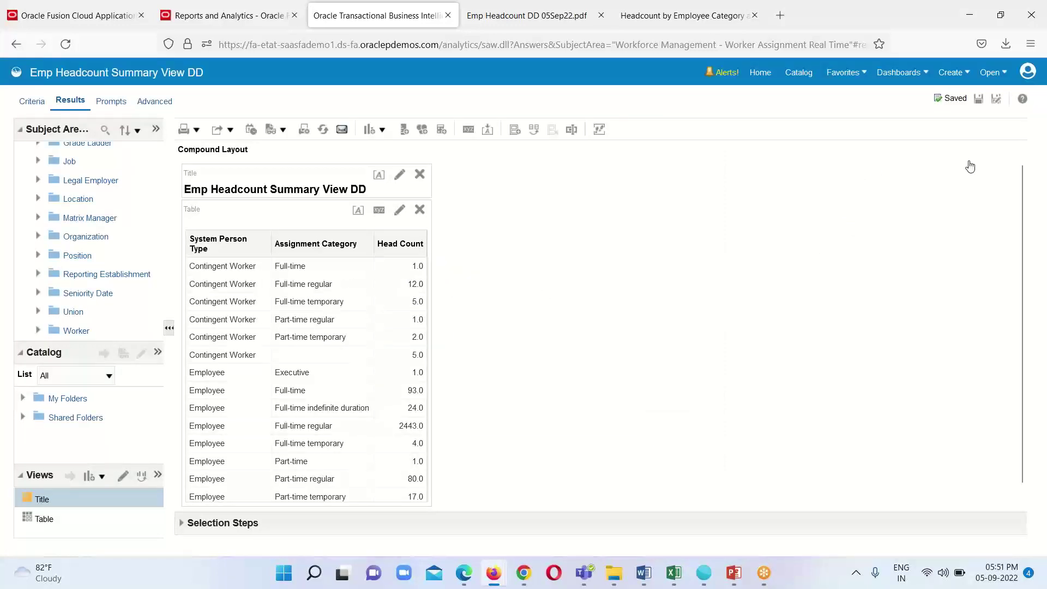
# Create a new Worker Assignment Real Time analysis selecting Person Number, Name, Job, Department and location columns
pyautogui.click(962, 75)
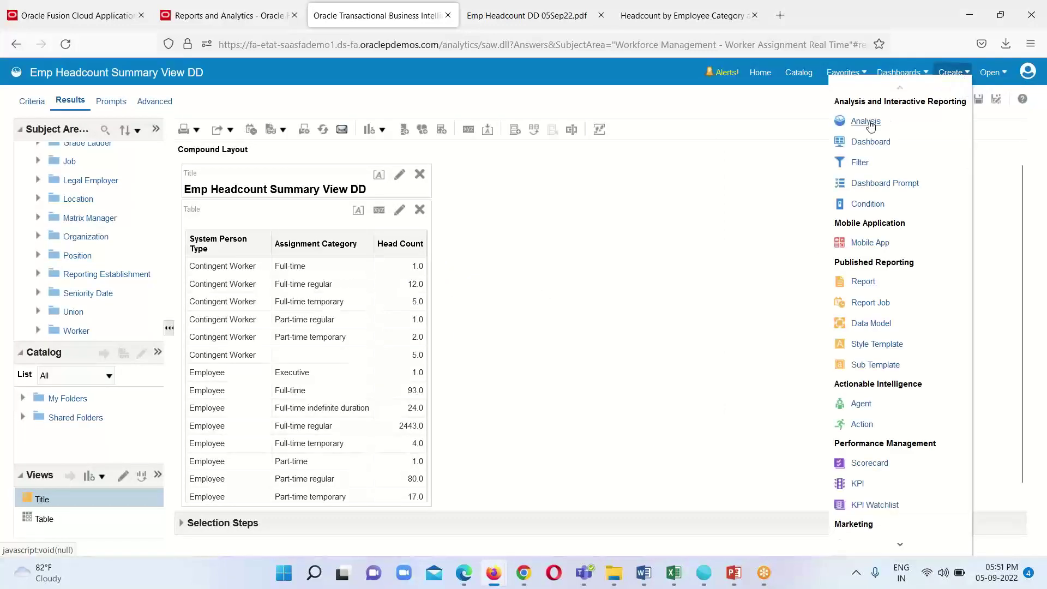
pyautogui.click(872, 123)
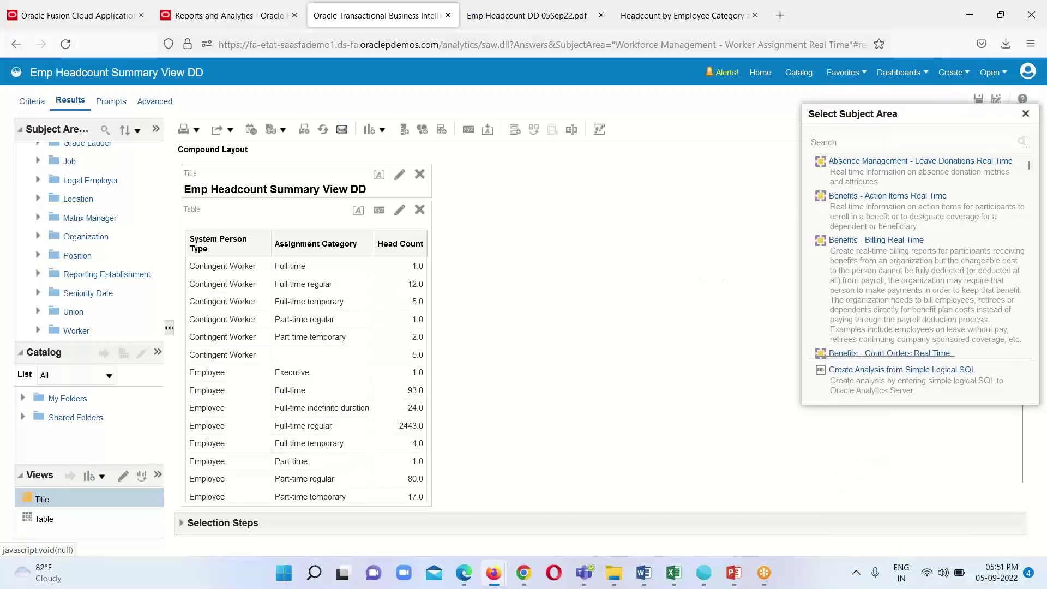
pyautogui.scroll(-3, 918, 301)
pyautogui.scroll(-3, 917, 301)
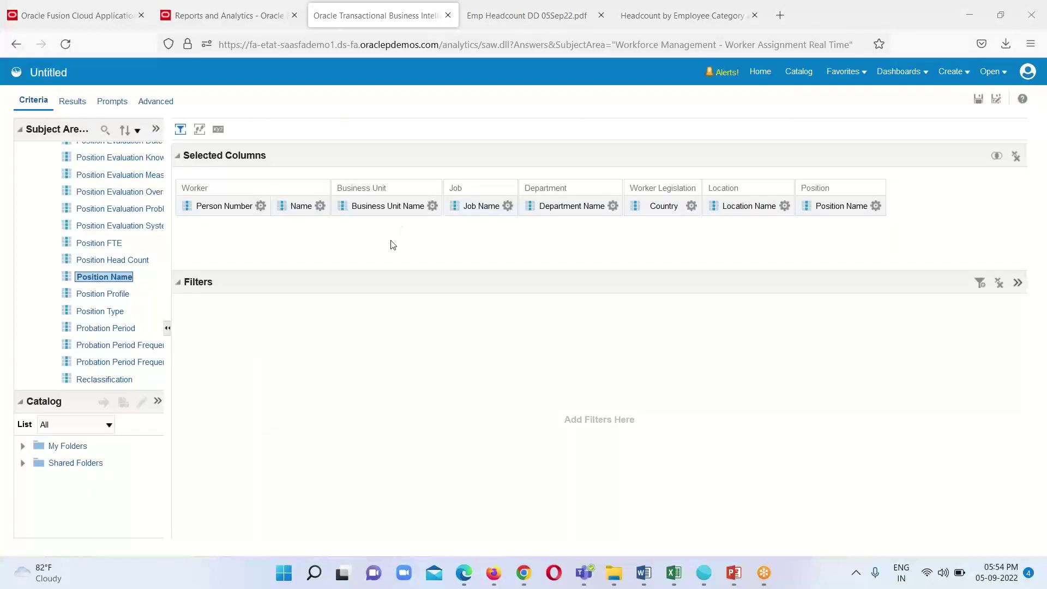
pyautogui.scroll(3, 109, 255)
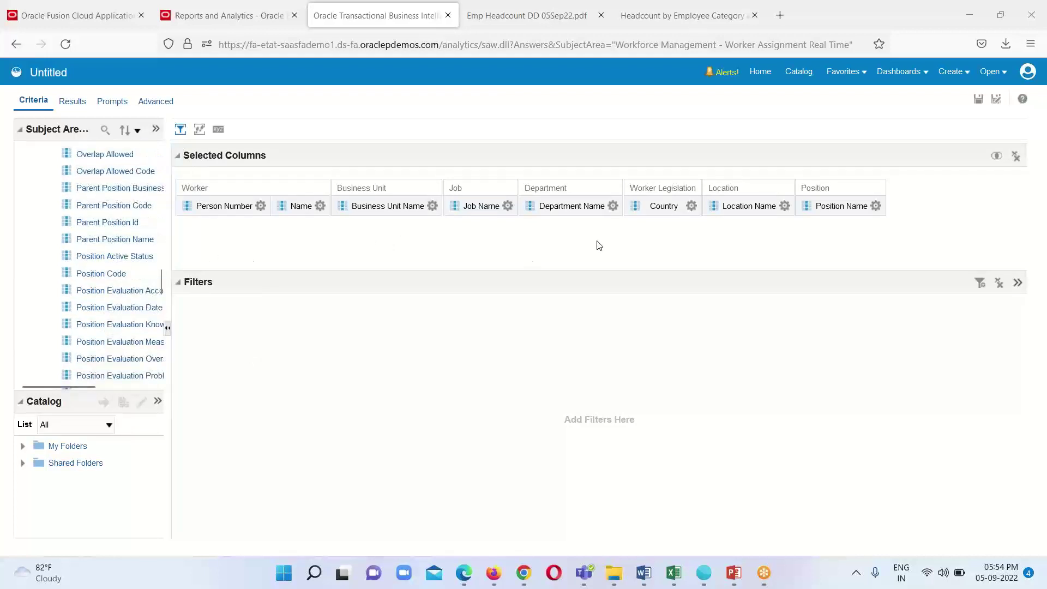
# View the worker detail results and set the table to content paging
pyautogui.click(77, 102)
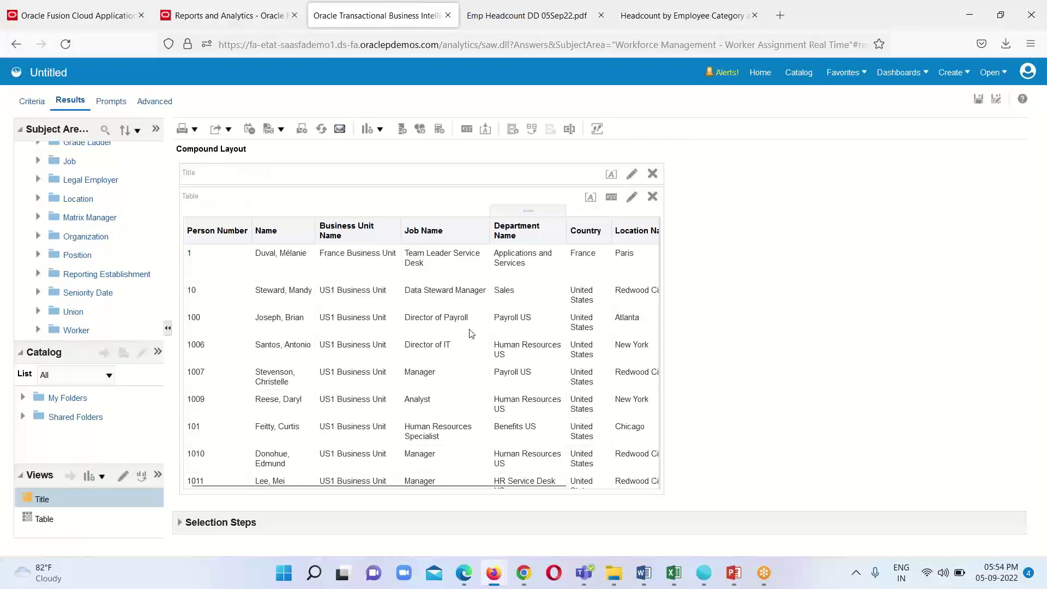
pyautogui.scroll(-1, 571, 341)
pyautogui.scroll(-1, 564, 448)
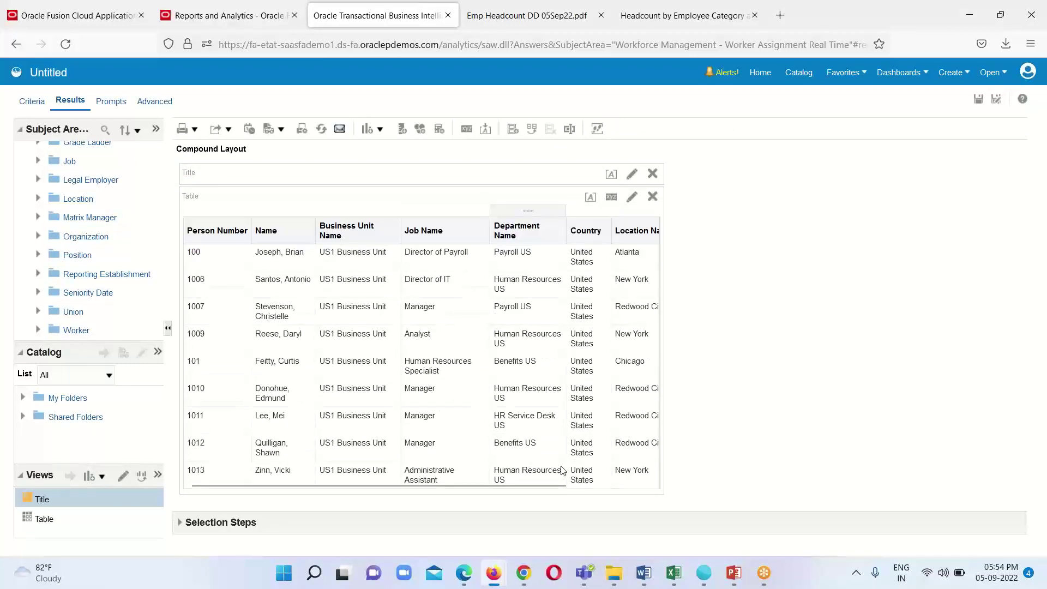
pyautogui.click(611, 197)
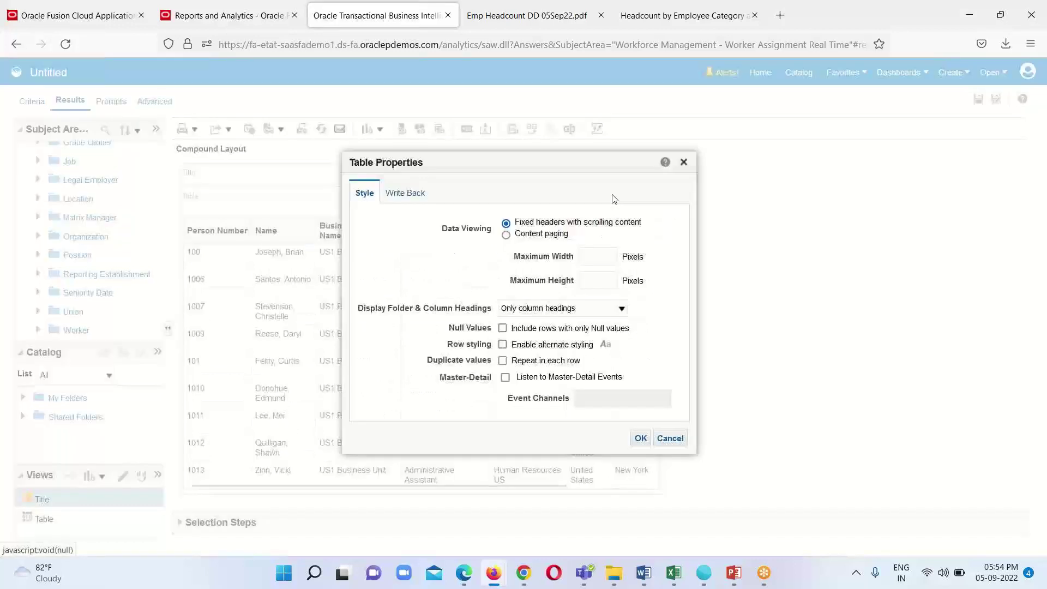
pyautogui.click(506, 235)
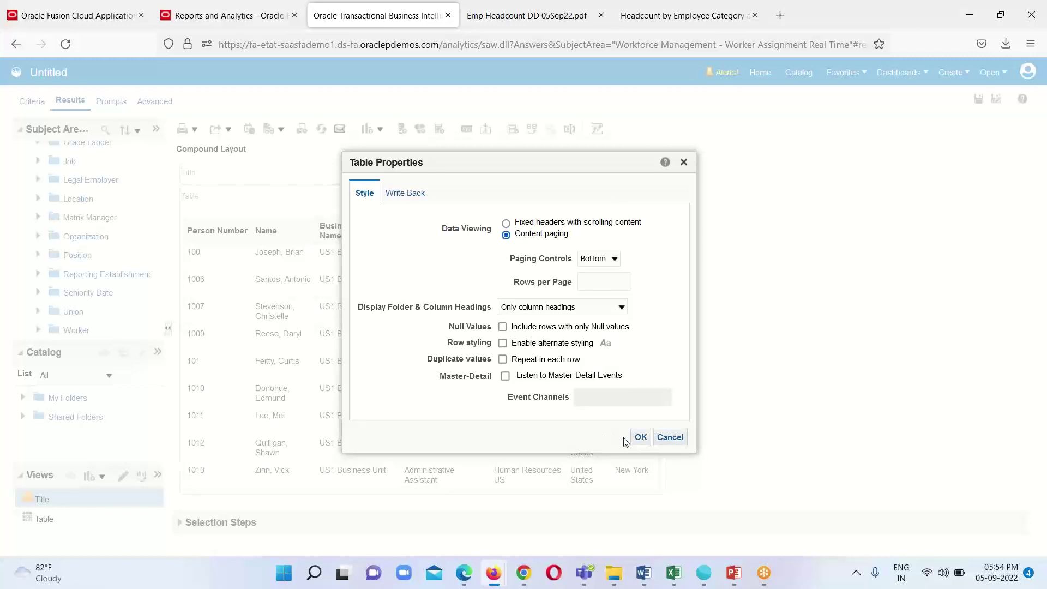
pyautogui.click(641, 436)
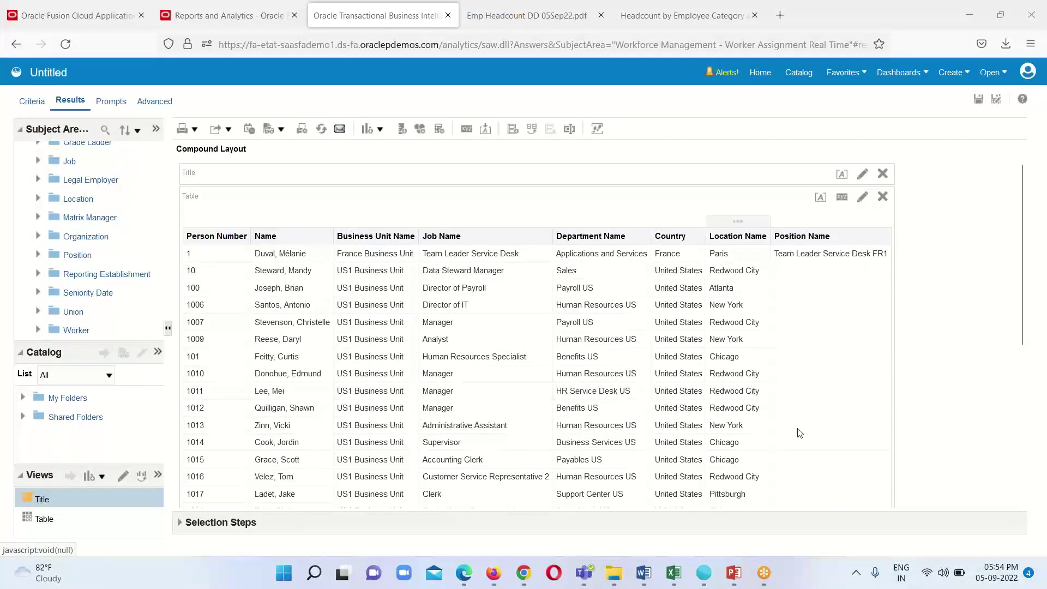
pyautogui.scroll(-4, 733, 395)
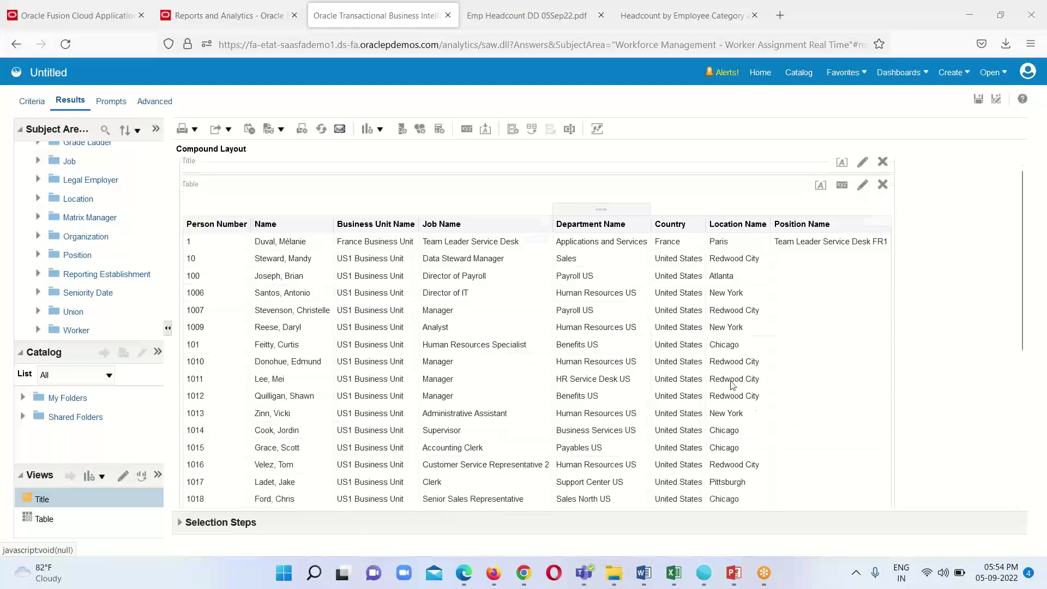
pyautogui.scroll(4, 732, 385)
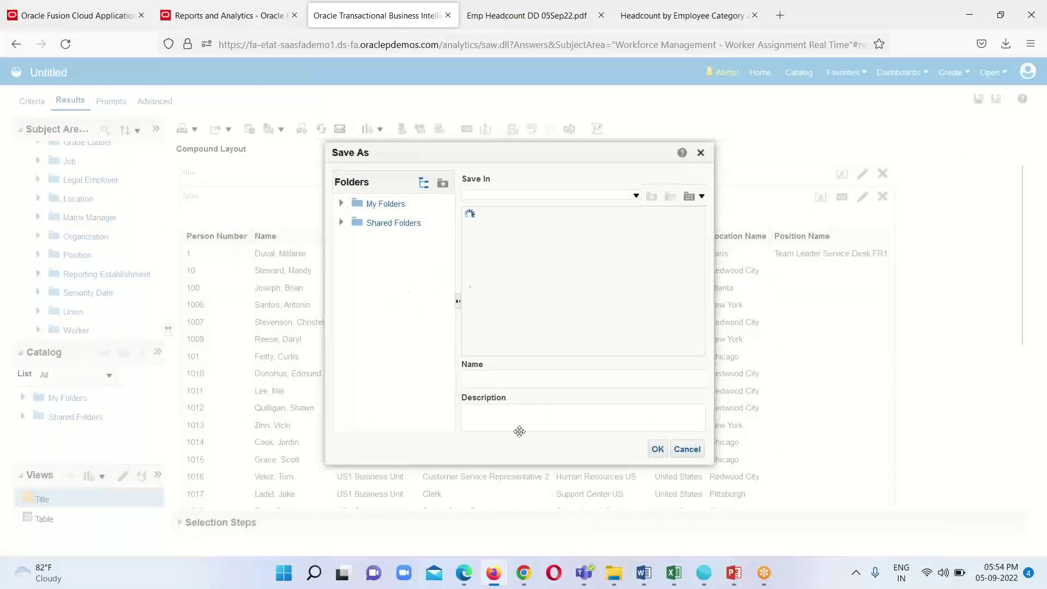
# Save the worker detail analysis as 'Emp Headcount Detailed View DD' in My Data
pyautogui.write('Headcount')
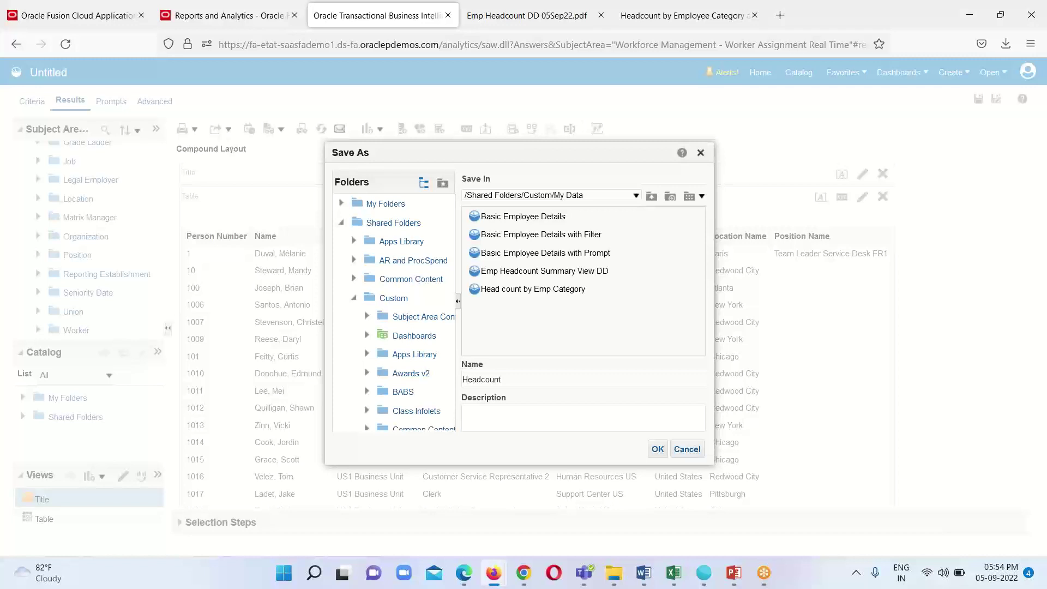
pyautogui.write('by Emp Category')
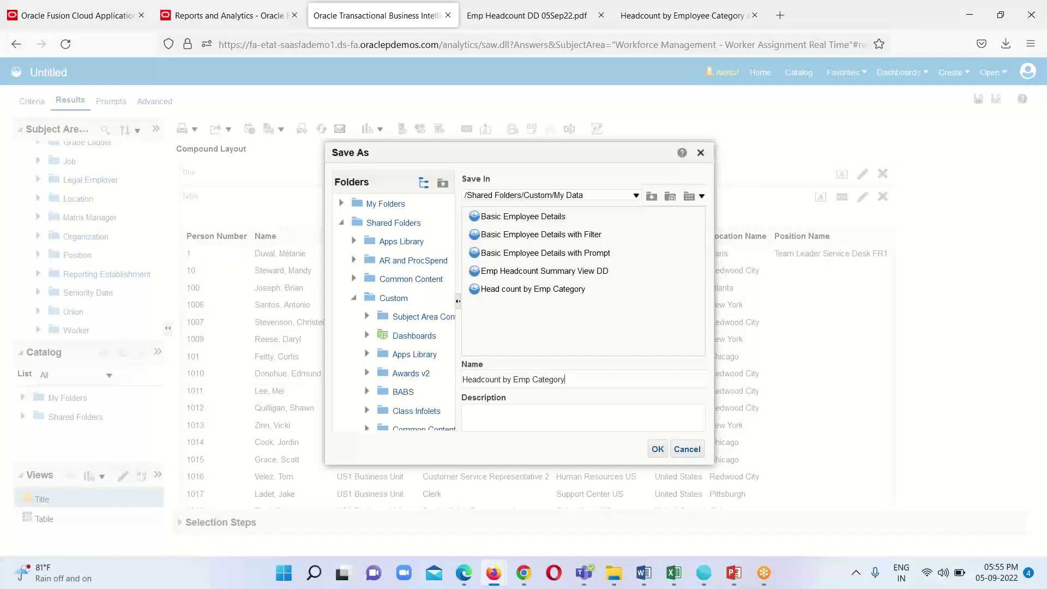
pyautogui.press('BackSpace')
pyautogui.press('BackSpace')
pyautogui.press('BackSpace')
pyautogui.press('BackSpace')
pyautogui.press('BackSpace')
pyautogui.press('BackSpace')
pyautogui.press('BackSpace')
pyautogui.press('BackSpace')
pyautogui.press('BackSpace')
pyautogui.press('BackSpace')
pyautogui.press('BackSpace')
pyautogui.press('BackSpace')
pyautogui.press('BackSpace')
pyautogui.press('BackSpace')
pyautogui.press('BackSpace')
pyautogui.press('BackSpace')
pyautogui.press('BackSpace')
pyautogui.press('BackSpace')
pyautogui.press('BackSpace')
pyautogui.press('BackSpace')
pyautogui.write('nt Detailed View DD')
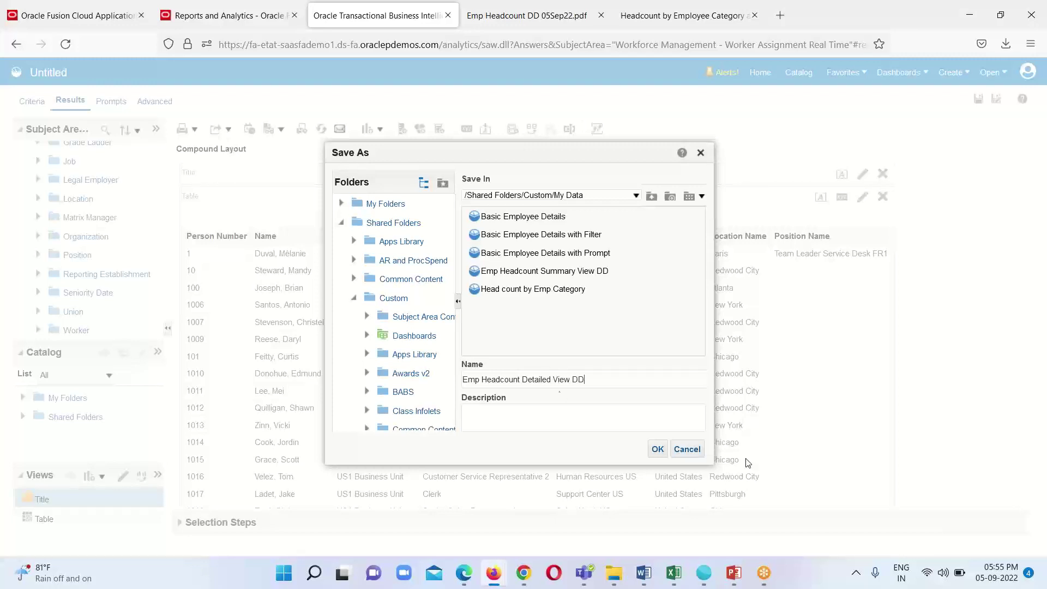
pyautogui.click(658, 449)
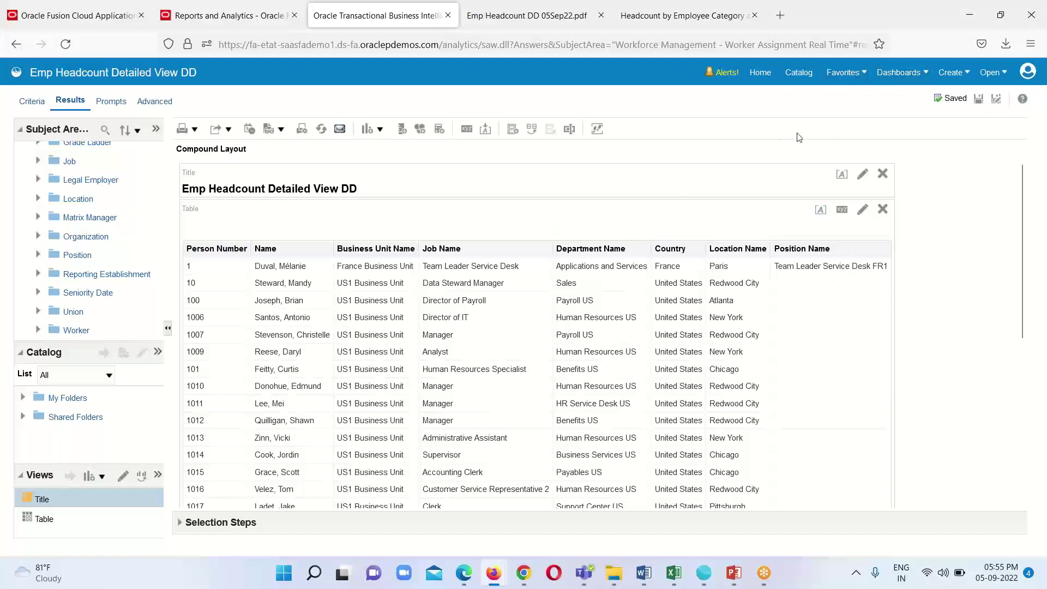
# Reopen Emp Headcount Summary View DD from the Catalog for editing
pyautogui.click(797, 74)
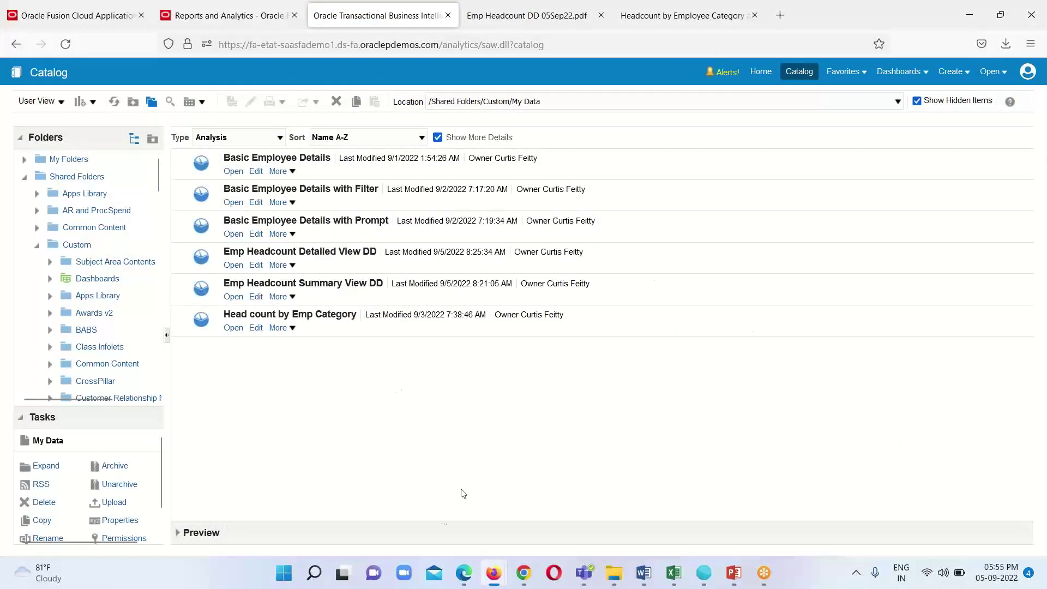
pyautogui.click(256, 297)
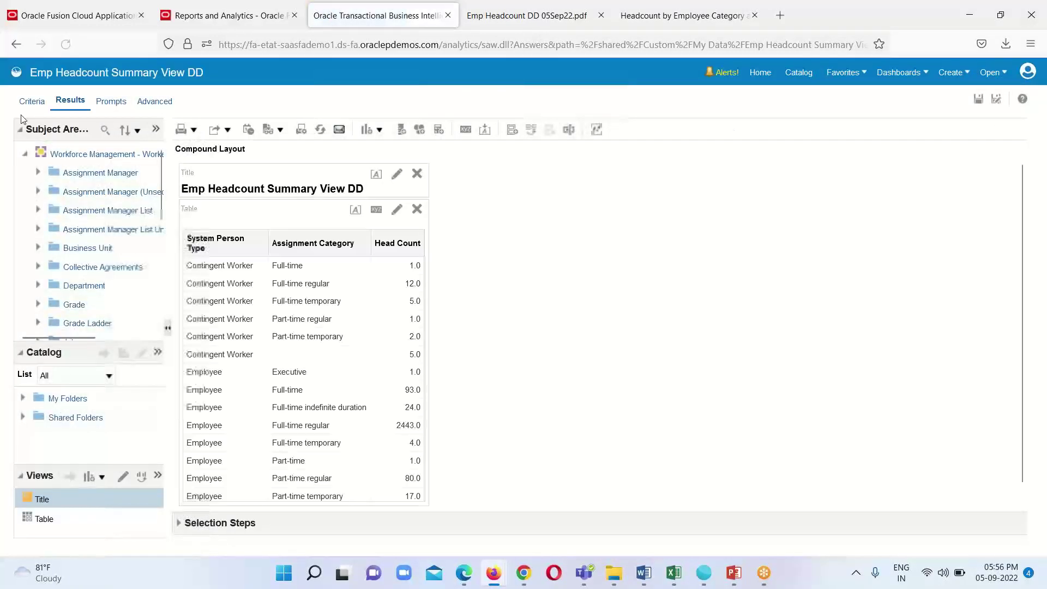
# Set Head Count's value primary interaction to Action Links and begin adding an action link
pyautogui.click(31, 101)
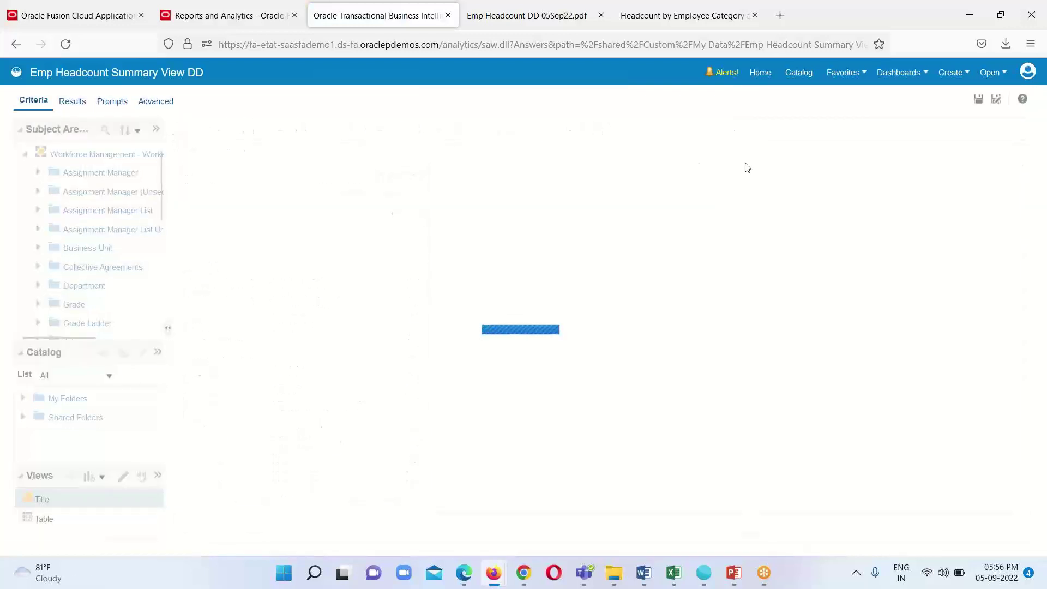
pyautogui.click(478, 207)
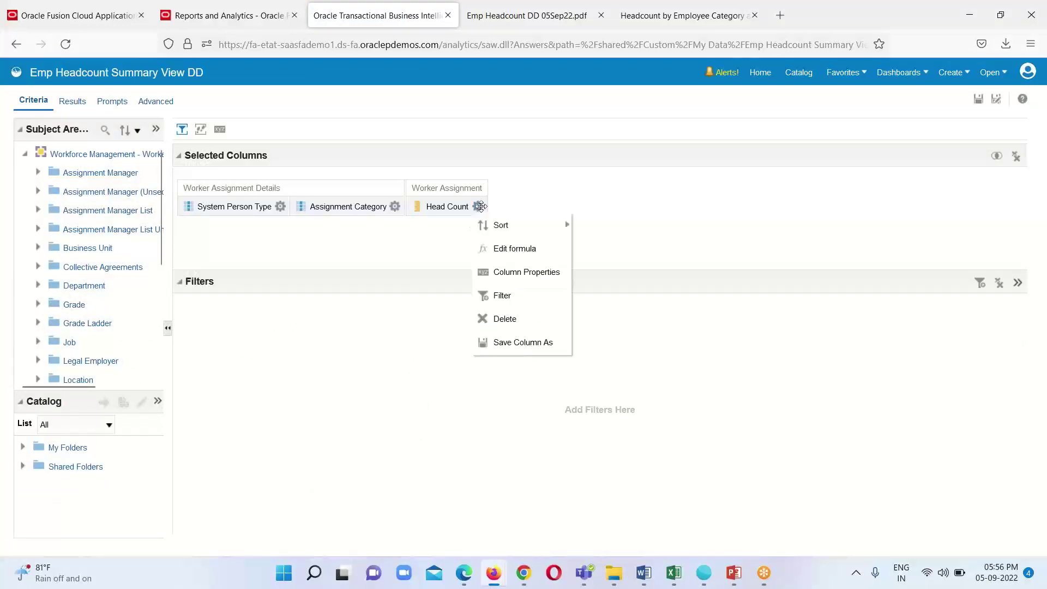
pyautogui.click(519, 274)
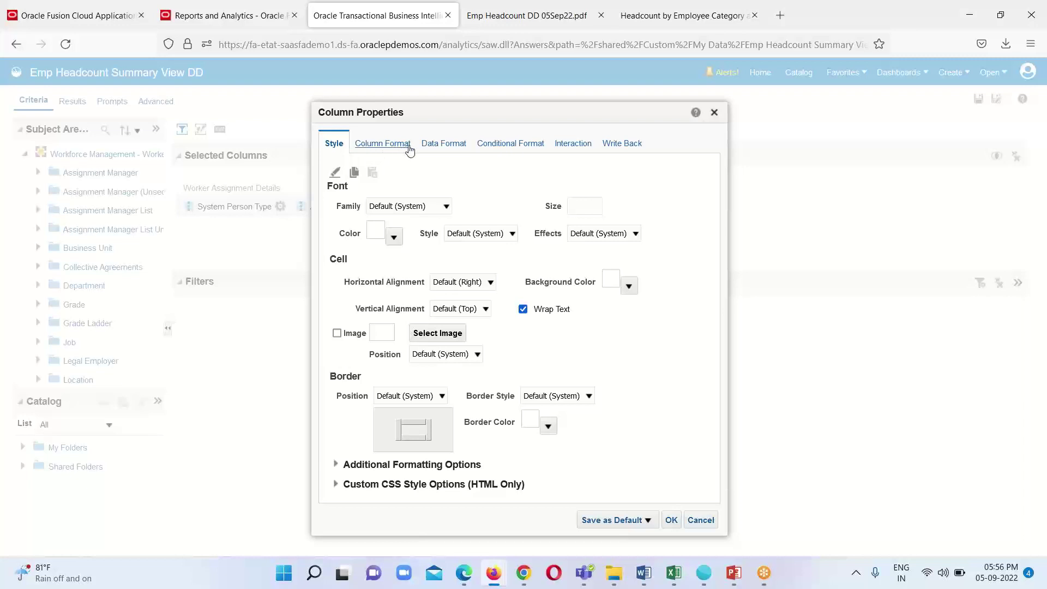
pyautogui.click(574, 144)
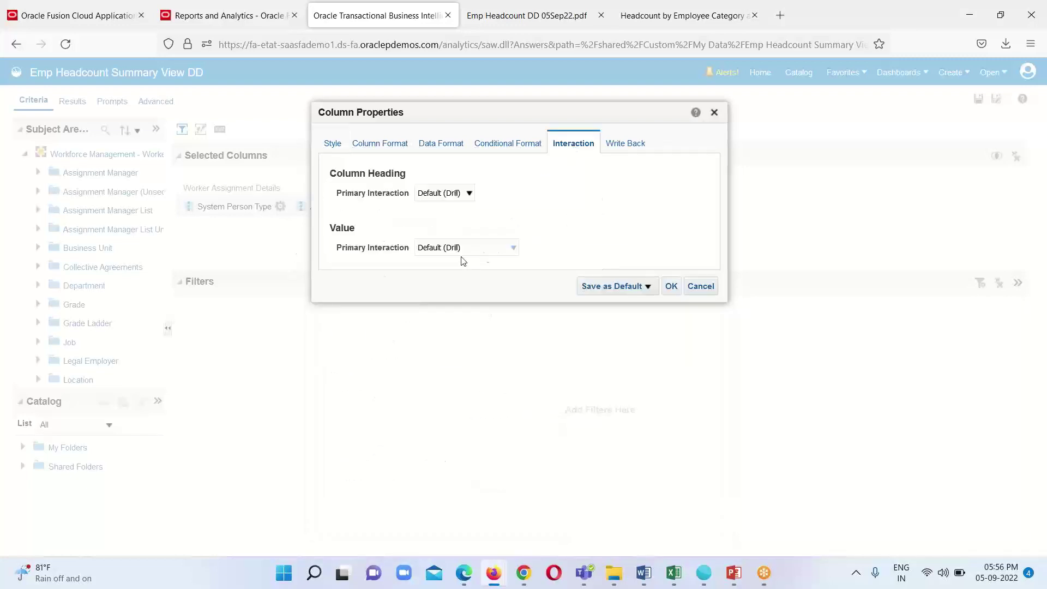
pyautogui.click(514, 250)
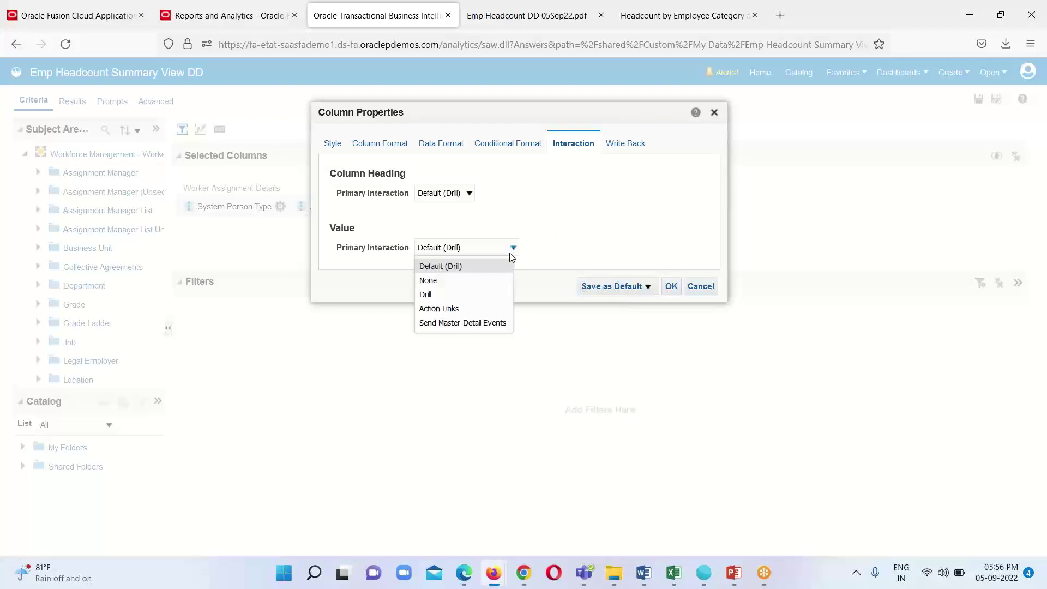
pyautogui.click(476, 308)
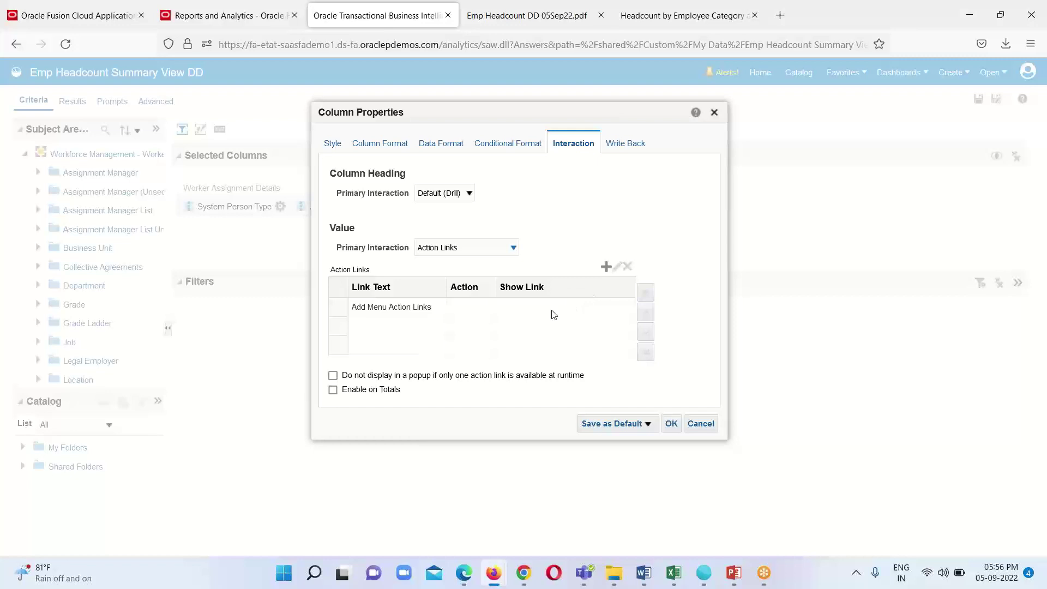
pyautogui.click(605, 268)
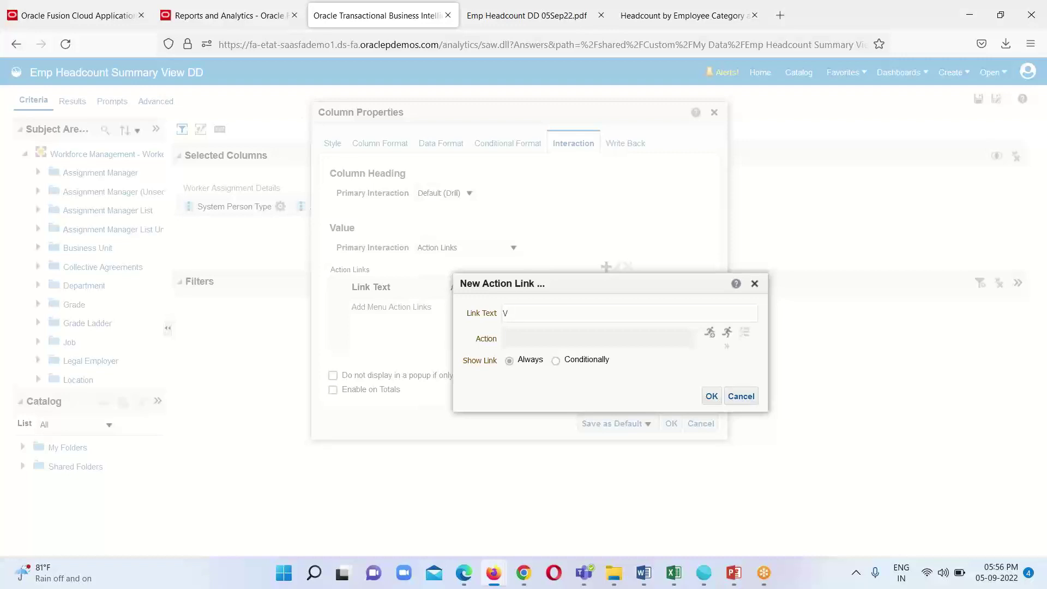
# Title the action link 'View Detailed Headcount' and give it a Navigate to BI Content action
pyautogui.write('ew Detailed Headcount')
pyautogui.click(710, 334)
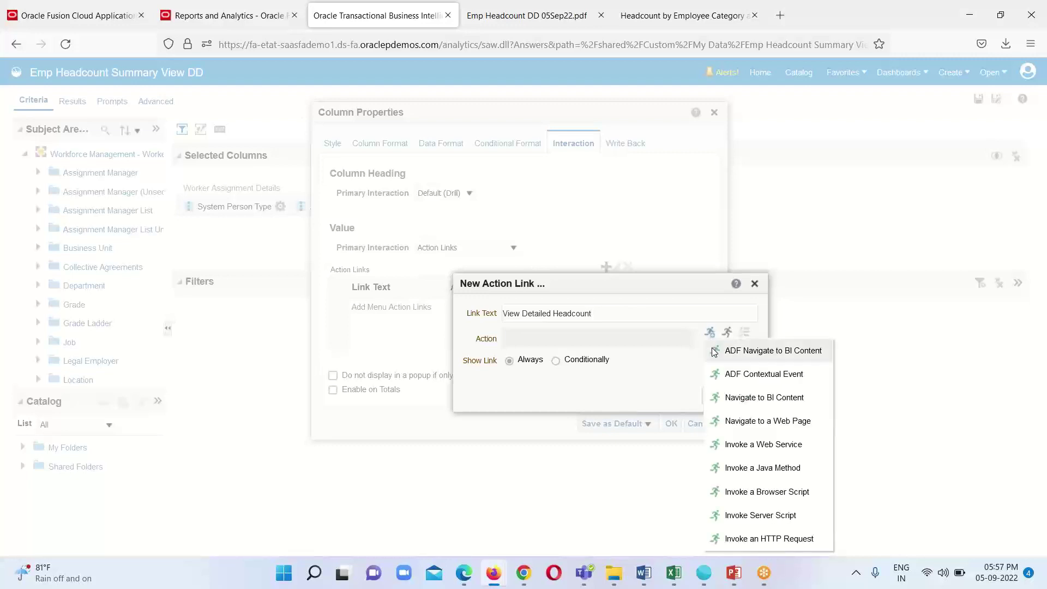
pyautogui.click(738, 402)
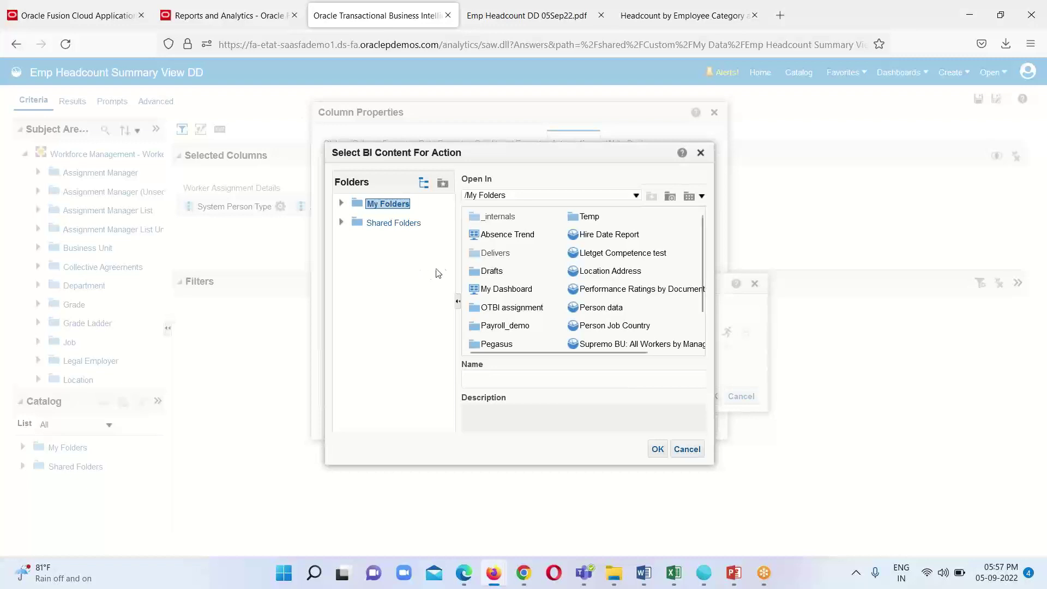
# Choose Shared Folders > Custom > My Data > Emp Headcount Detailed View DD as the link target
pyautogui.click(393, 224)
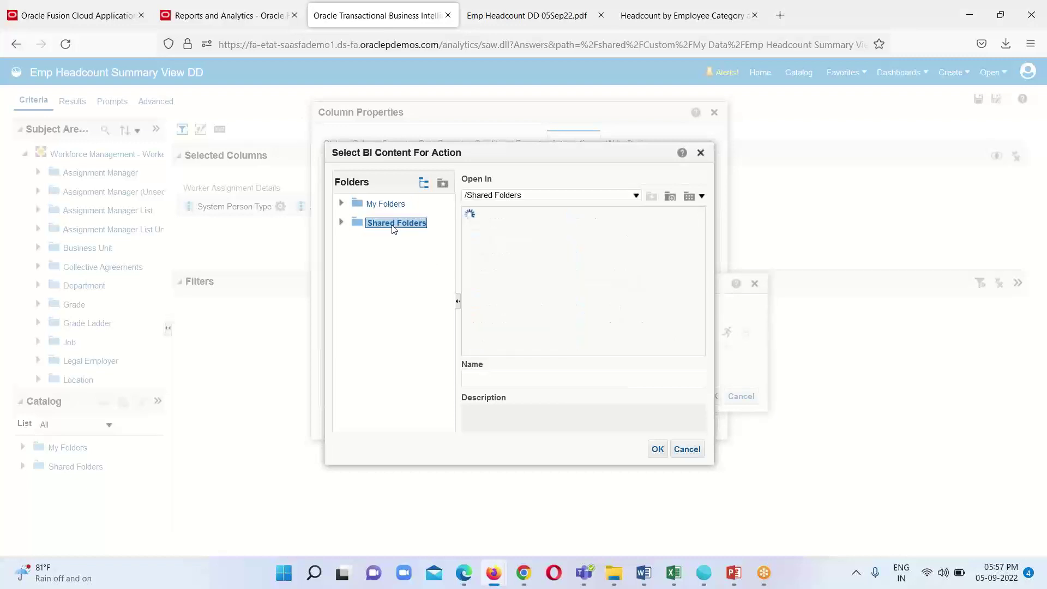
pyautogui.click(342, 223)
pyautogui.scroll(-2, 349, 235)
pyautogui.click(366, 242)
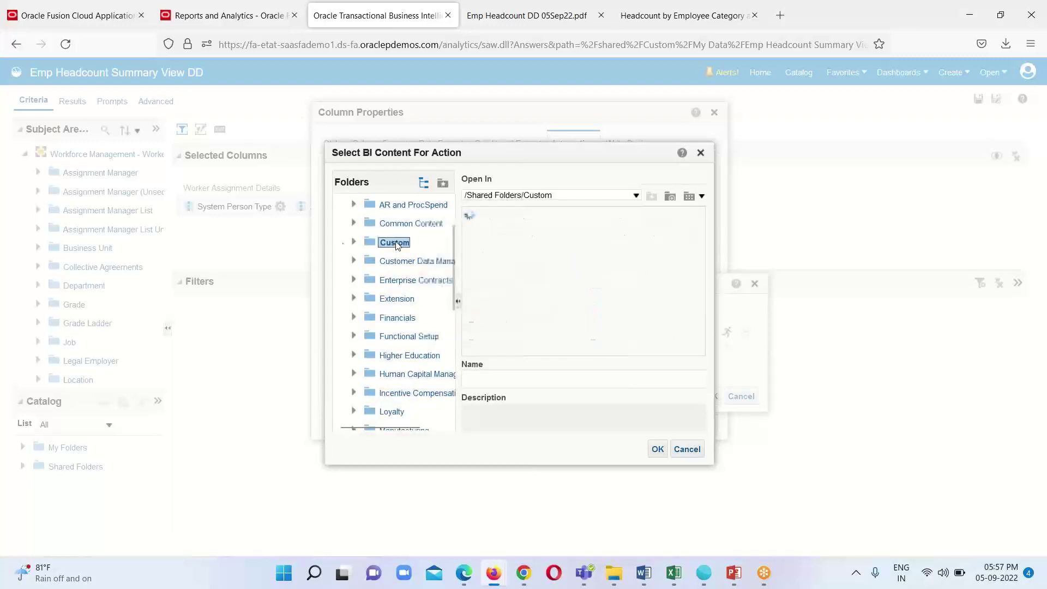
pyautogui.doubleClick(367, 242)
pyautogui.scroll(-1, 412, 335)
pyautogui.scroll(-10, 410, 333)
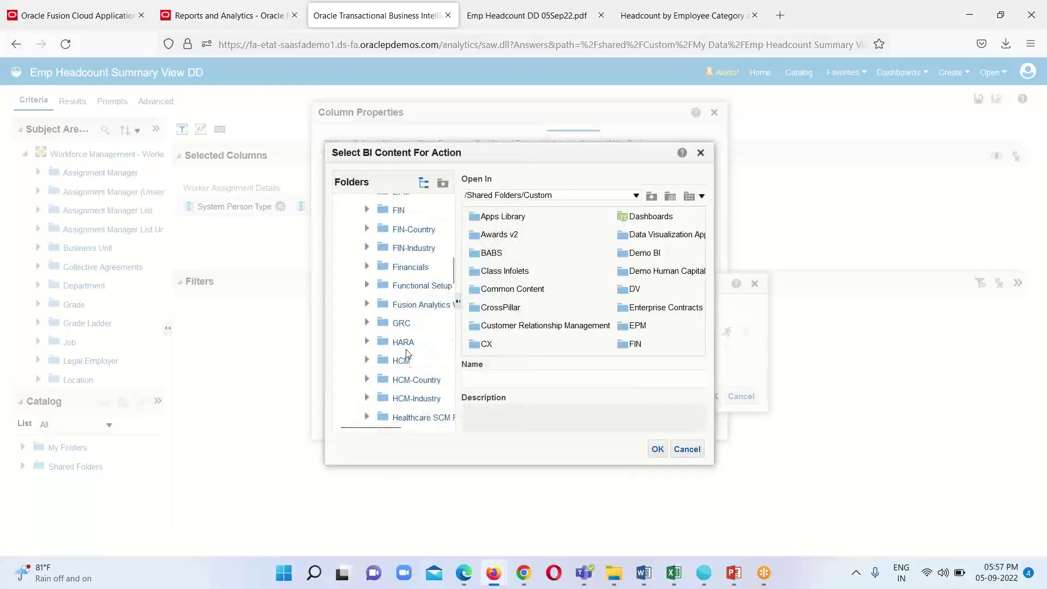
pyautogui.scroll(-3, 408, 349)
pyautogui.click(410, 310)
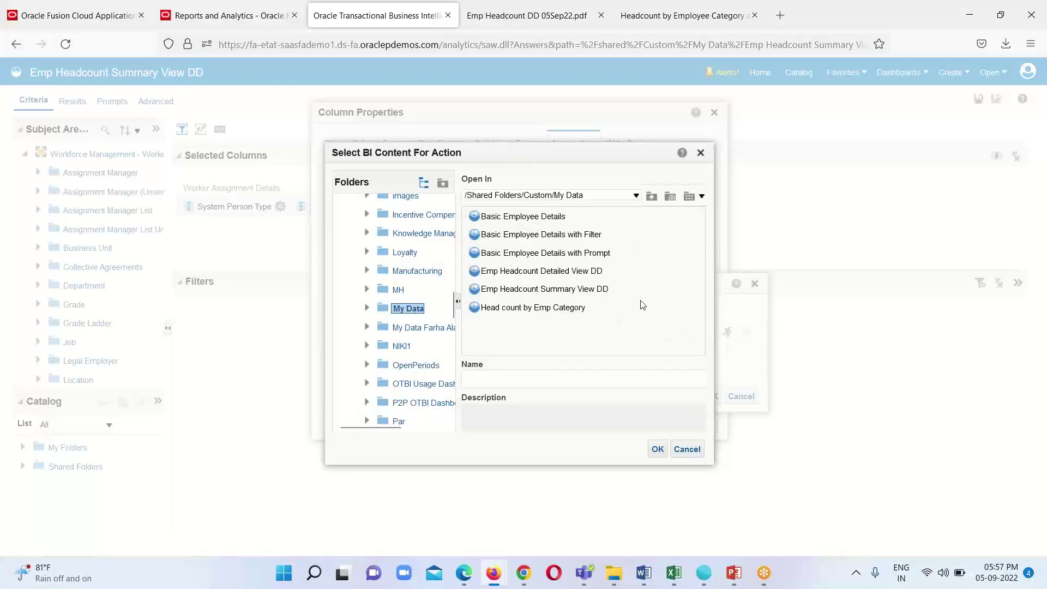
pyautogui.click(552, 272)
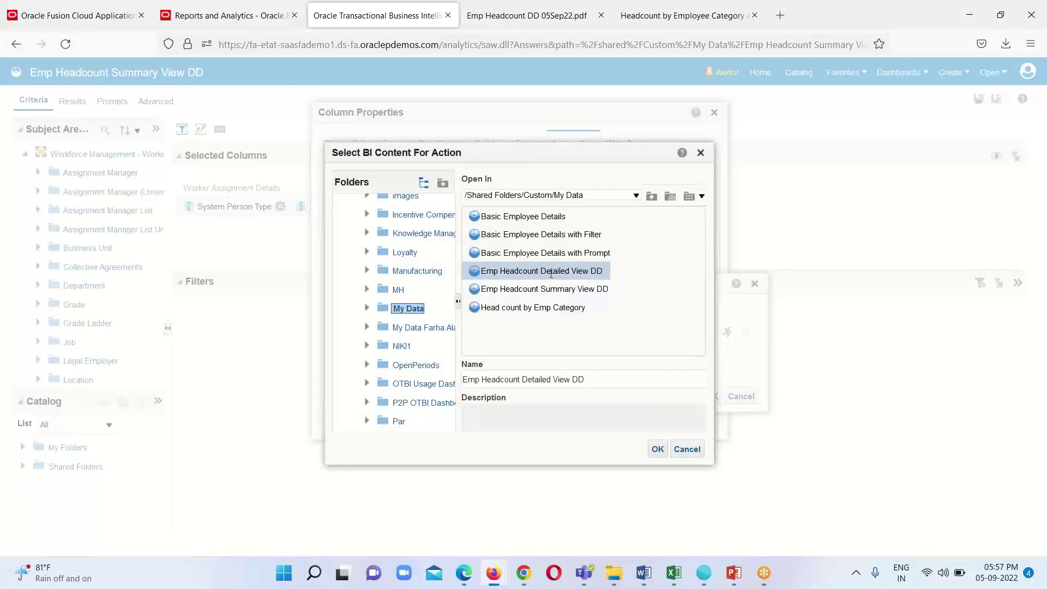
pyautogui.click(659, 451)
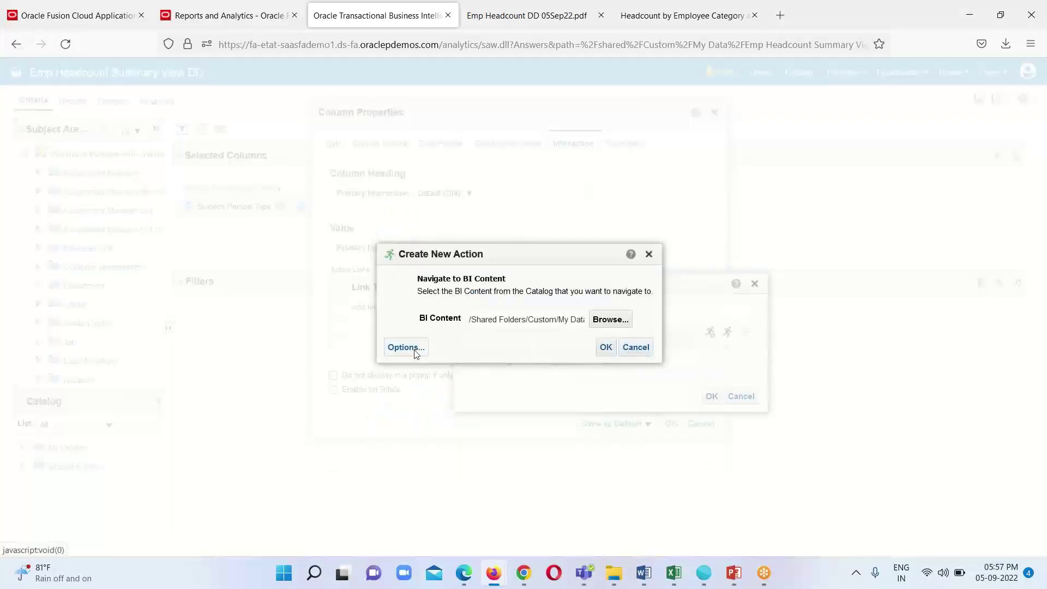
# Set the action to Open In New Window and confirm the action link on the Head Count column
pyautogui.click(414, 350)
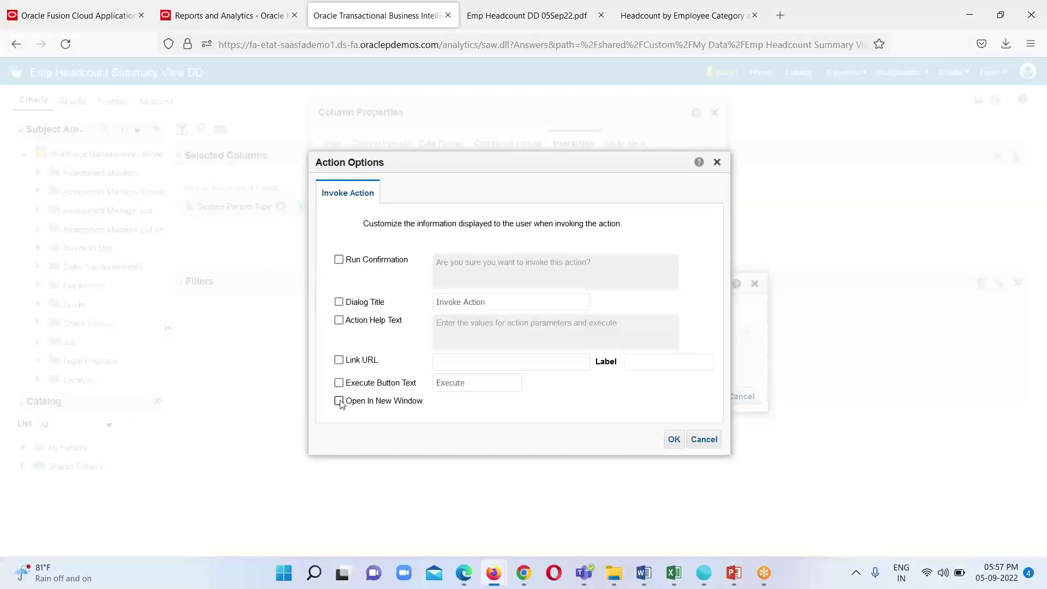
pyautogui.click(339, 402)
pyautogui.click(676, 441)
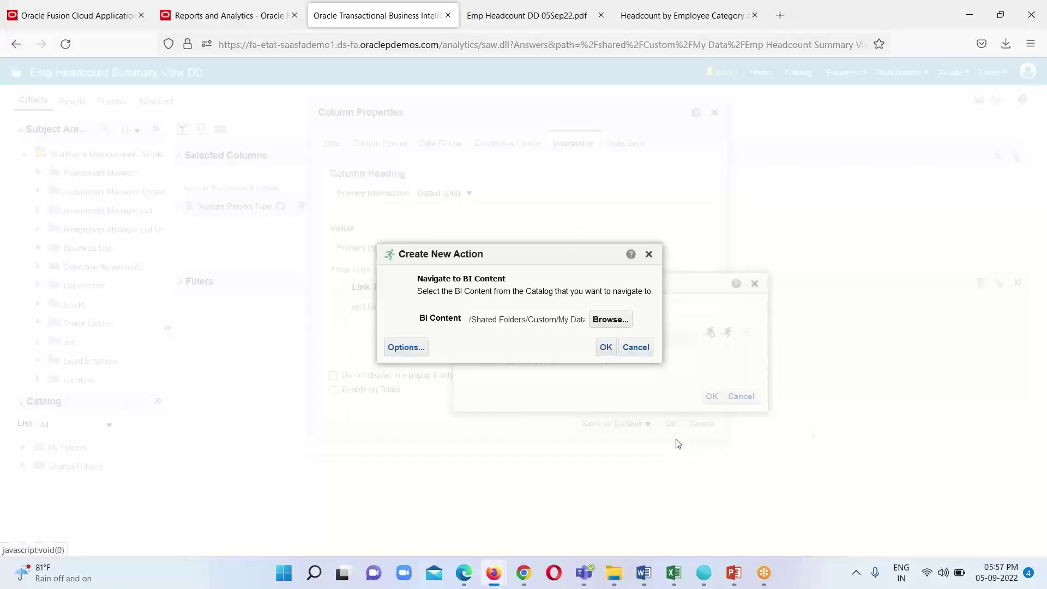
pyautogui.click(608, 349)
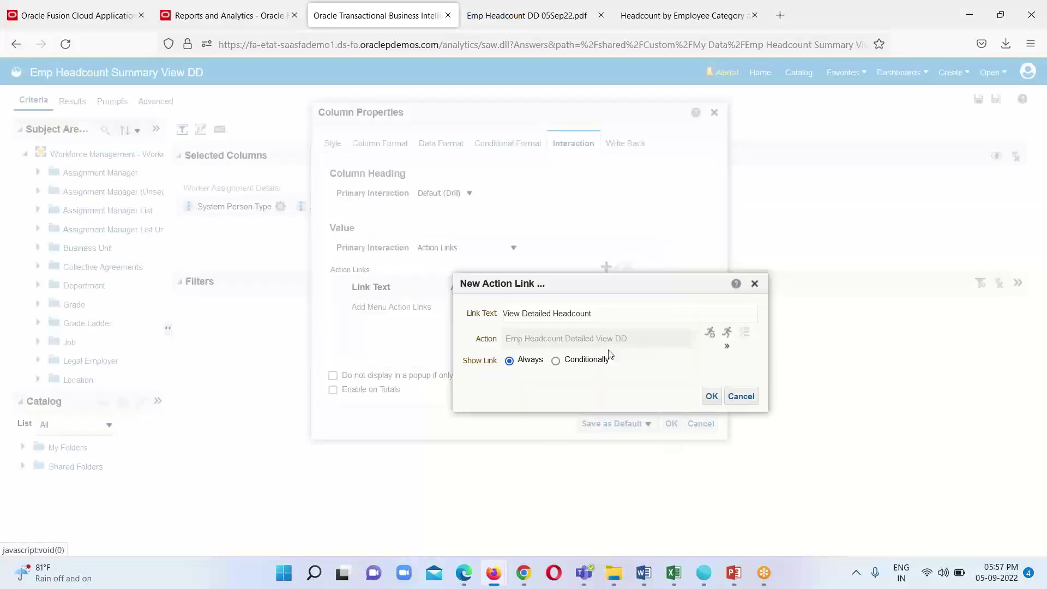
pyautogui.click(711, 396)
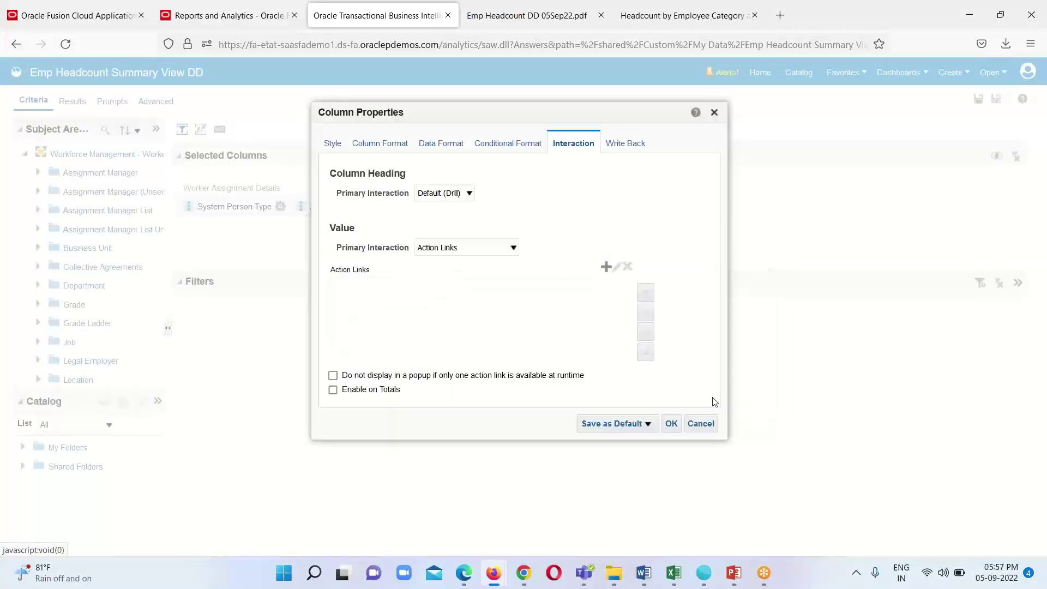
pyautogui.click(671, 425)
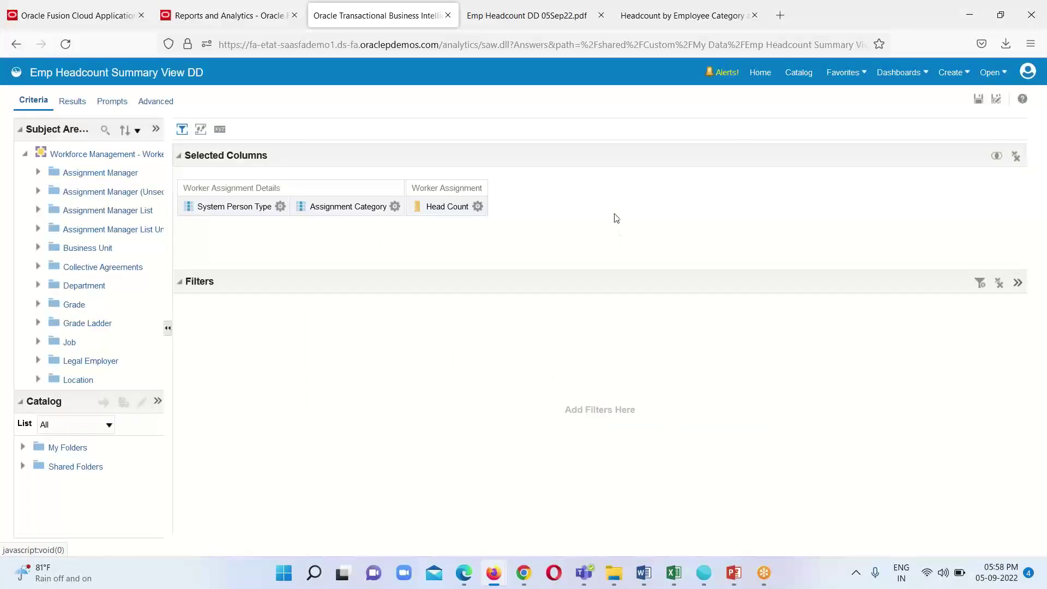
# Save the analysis and reopen Emp Headcount Summary View DD from the Catalog
pyautogui.click(979, 100)
pyautogui.click(802, 77)
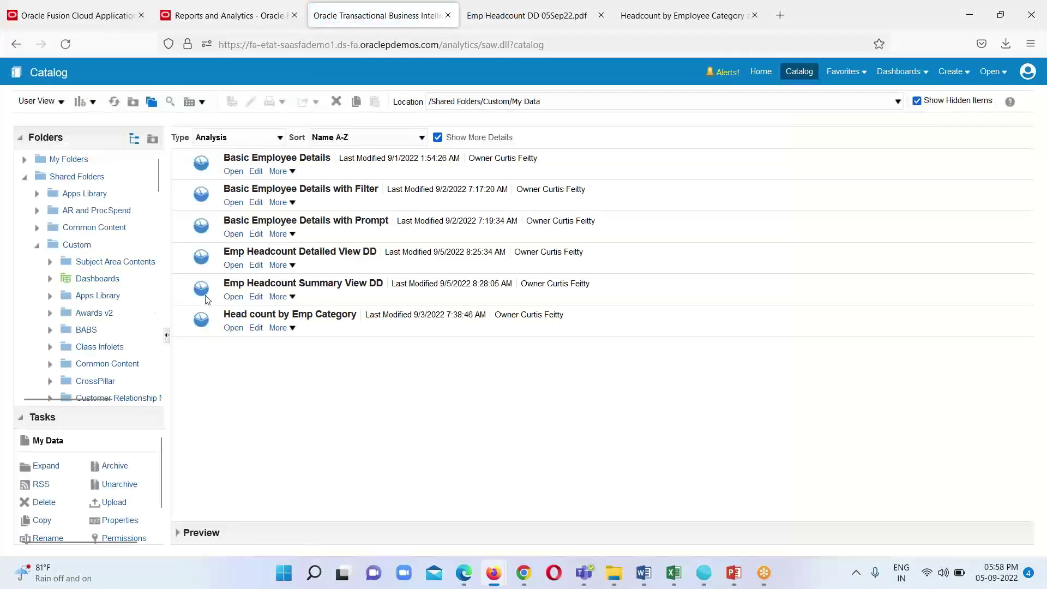
pyautogui.click(238, 298)
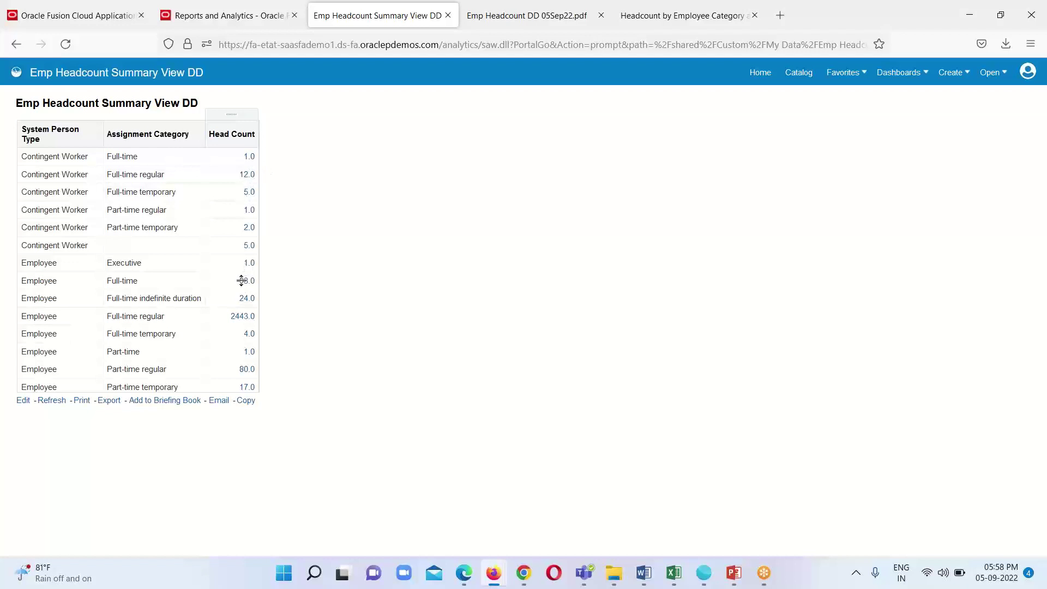
# Drill from the 12.0 Head Count into the detailed worker list, review it, then return to the summary
pyautogui.click(250, 177)
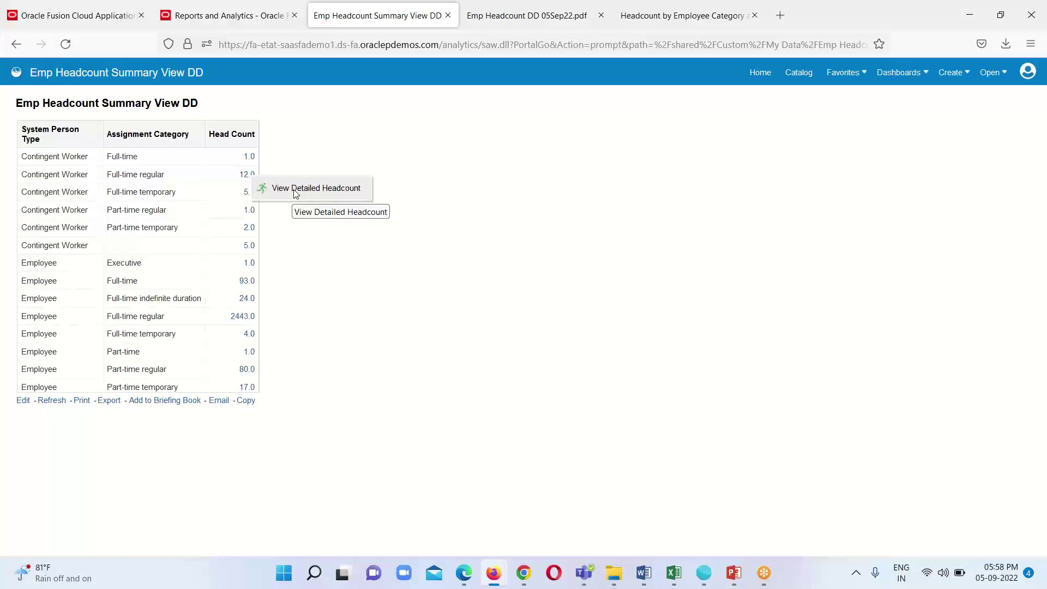
pyautogui.click(321, 191)
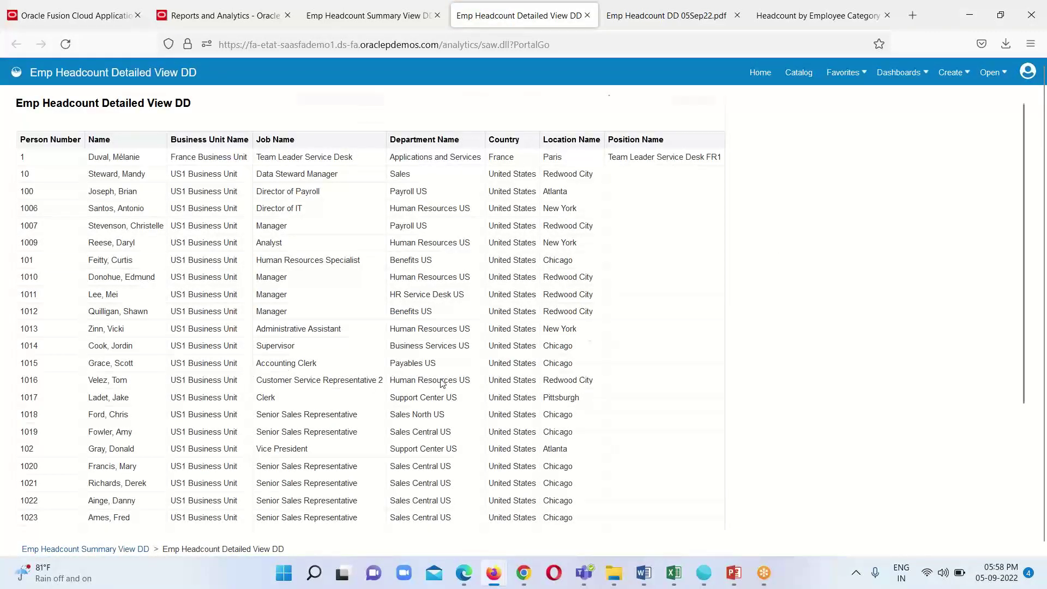
pyautogui.scroll(-2, 482, 393)
pyautogui.scroll(-4, 481, 392)
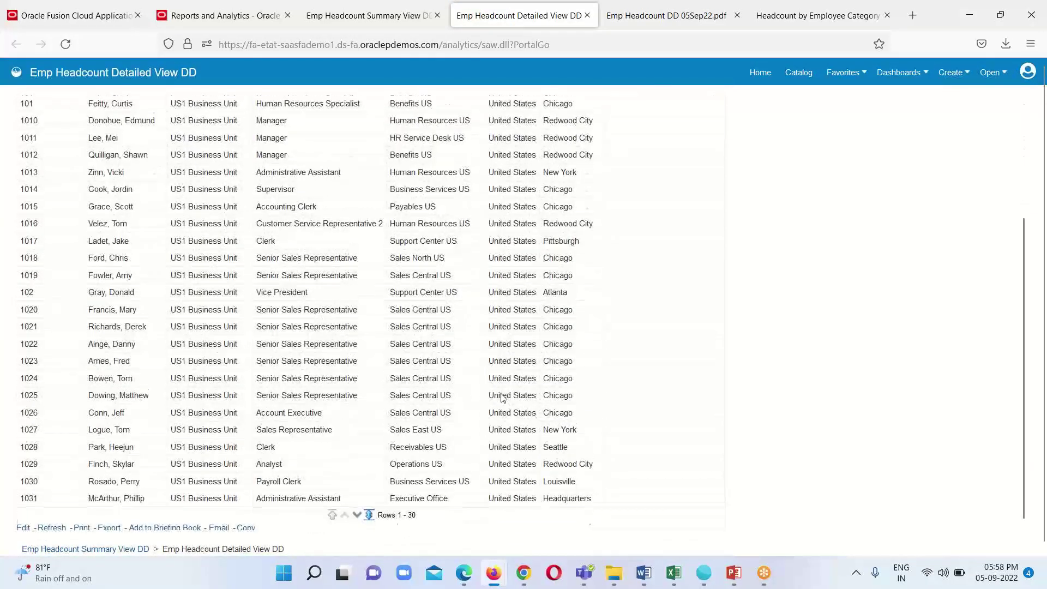
pyautogui.scroll(6, 499, 397)
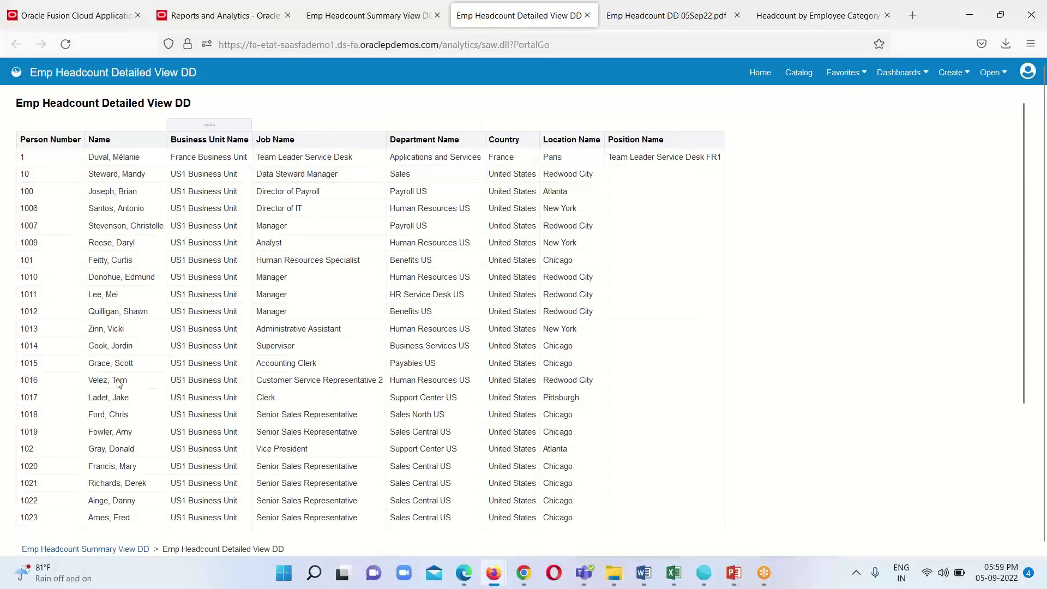
pyautogui.scroll(-2, 70, 382)
pyautogui.scroll(-3, 70, 382)
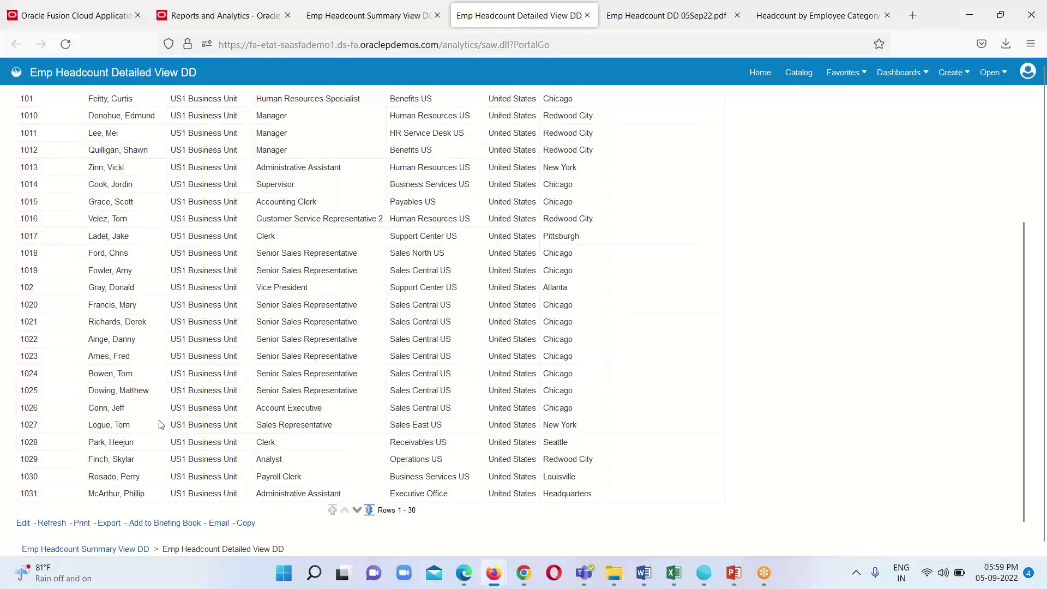
pyautogui.scroll(3, 421, 409)
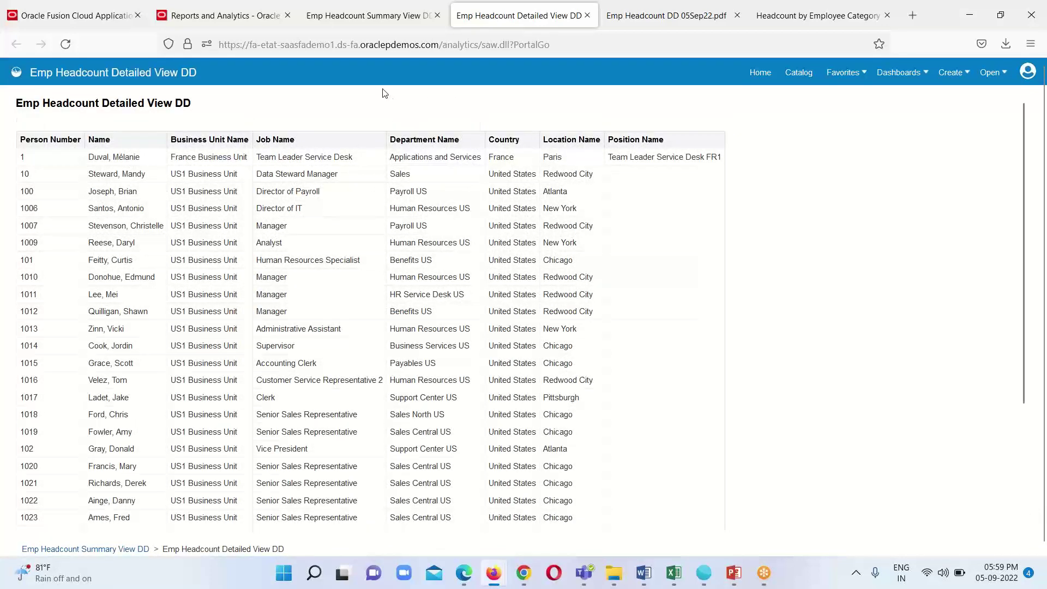
pyautogui.click(324, 17)
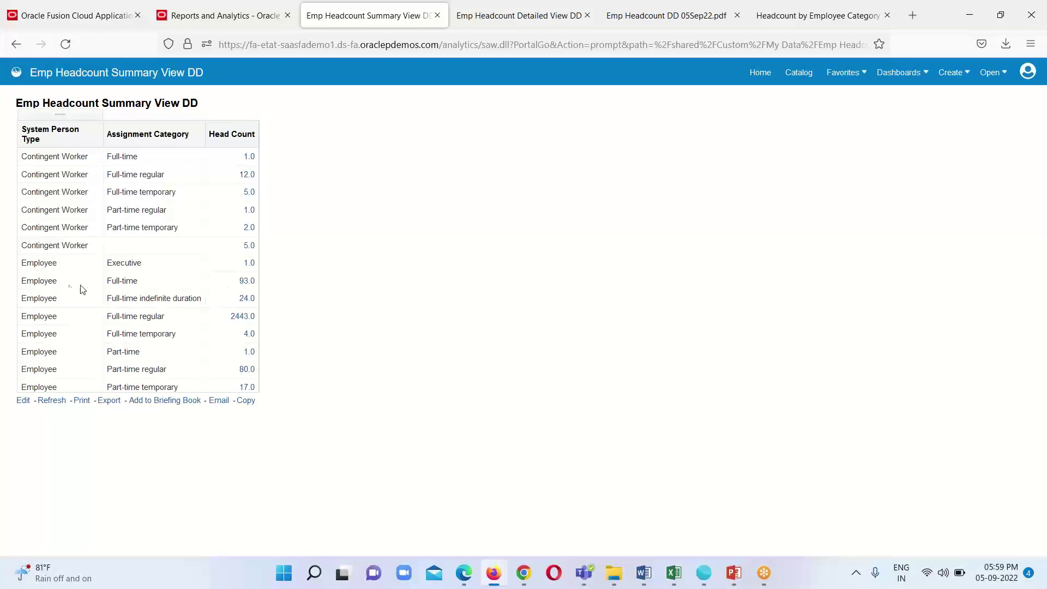
# Follow View Detailed Headcount from the 93.0 value, check the worker rows, then go back
pyautogui.click(247, 282)
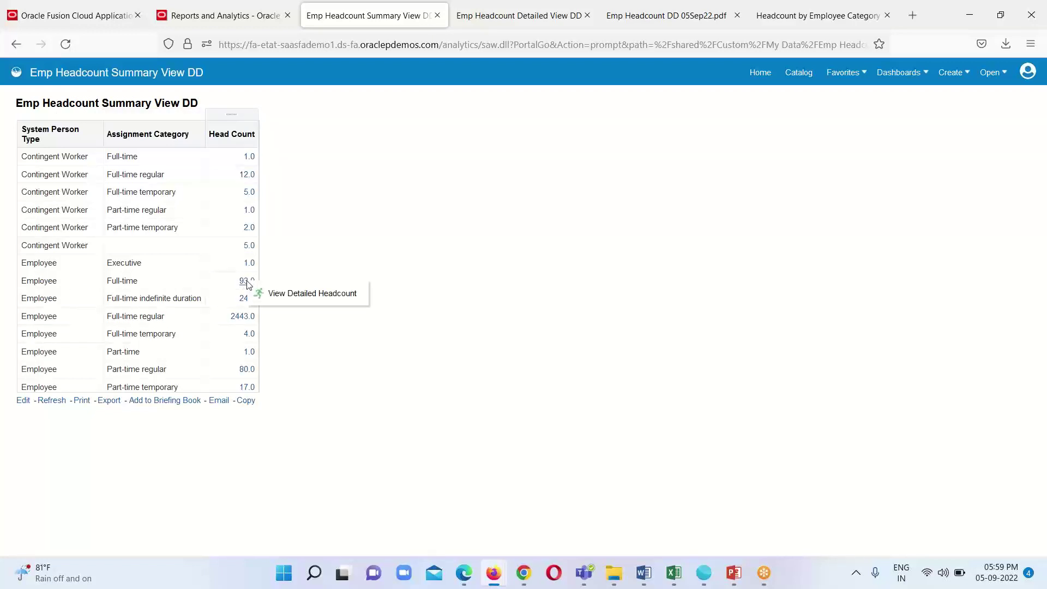
pyautogui.click(341, 299)
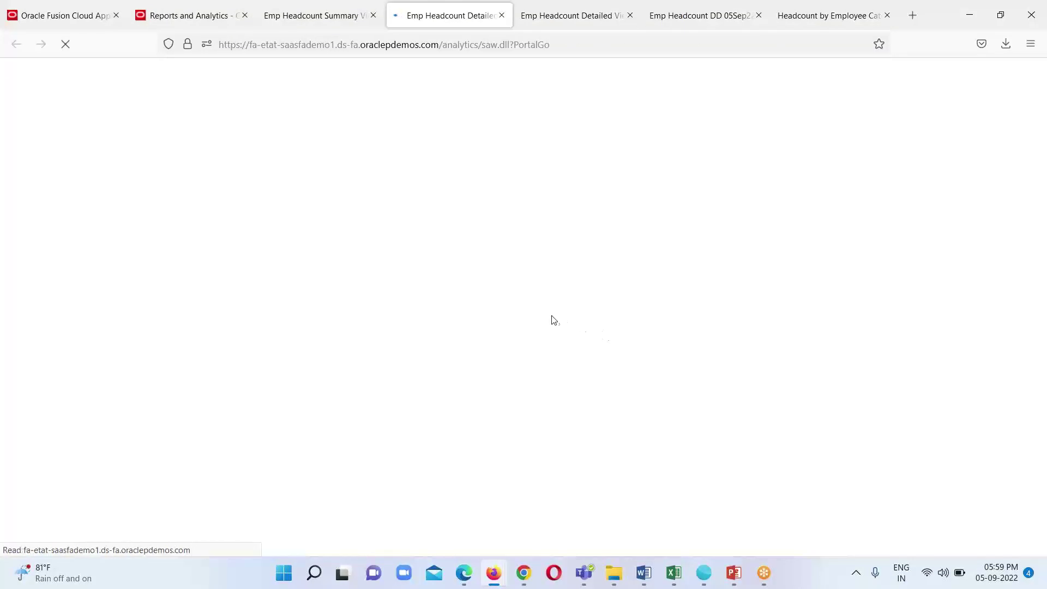
pyautogui.scroll(-3, 550, 349)
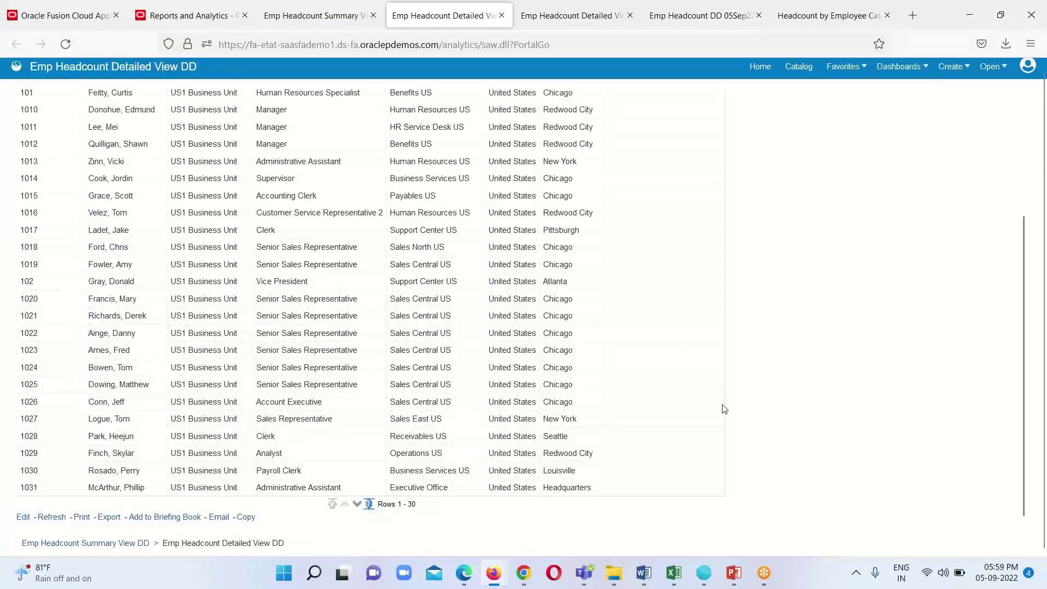
pyautogui.scroll(3, 724, 409)
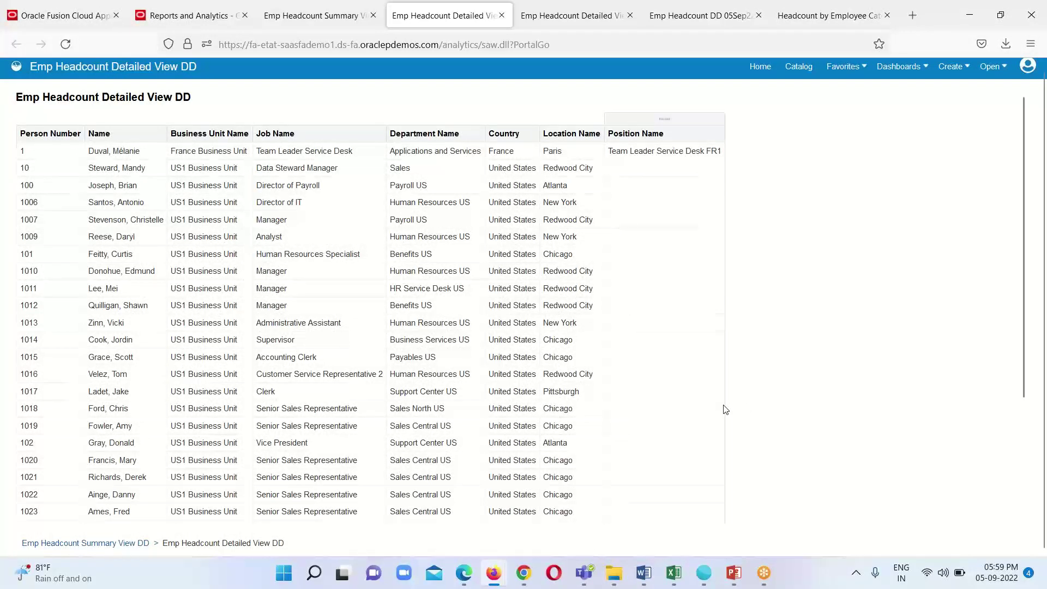
pyautogui.click(321, 15)
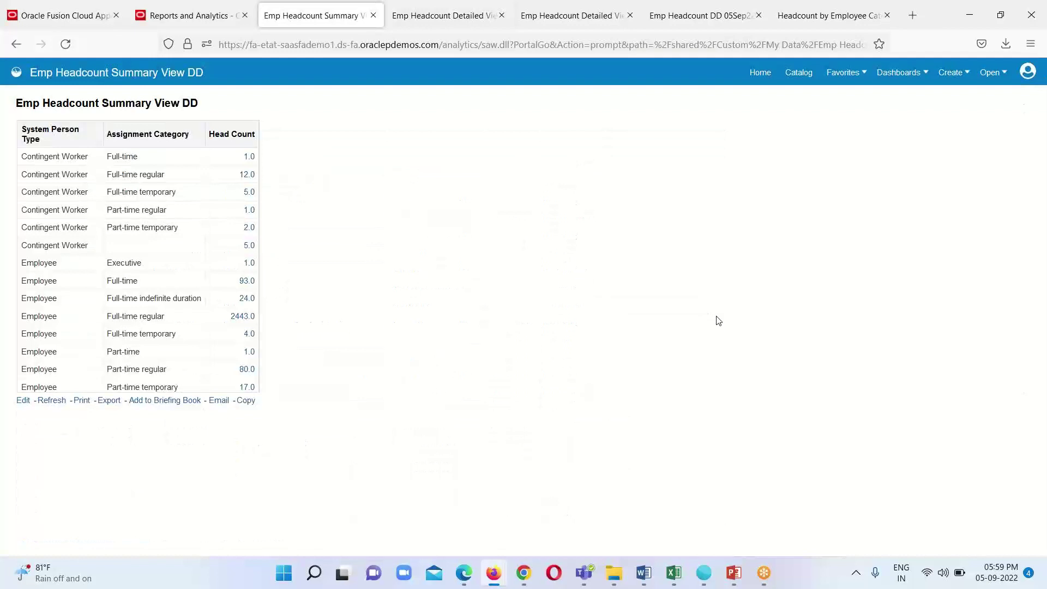